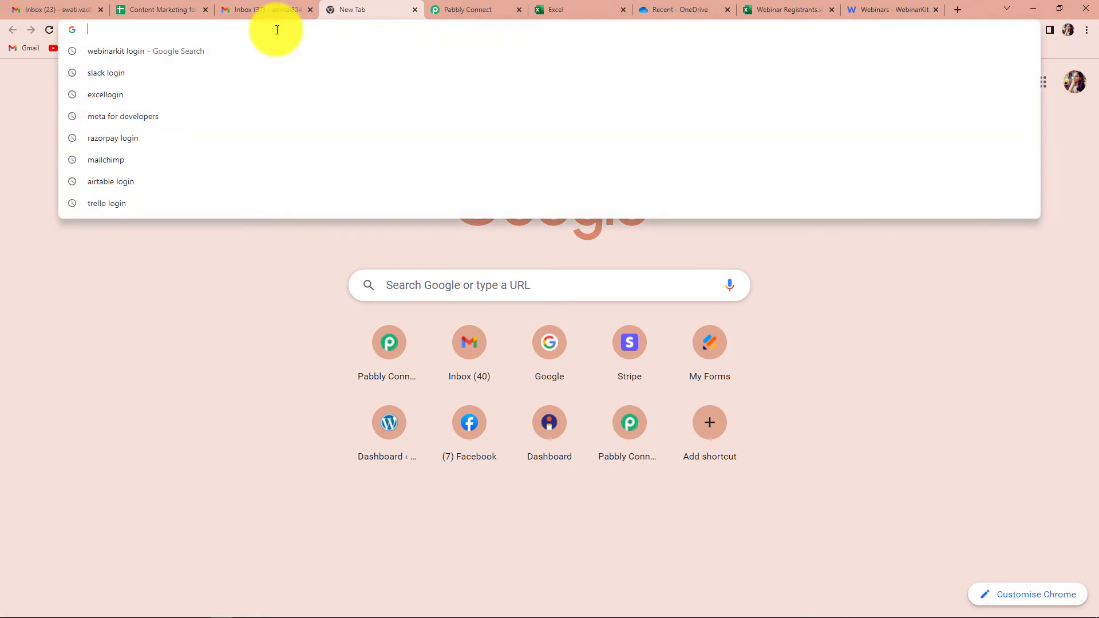
# Step: Go to the Pabbly Connect site, dismiss the offer popup, and launch Pabbly Connect from the account's apps
pyautogui.write('pa')
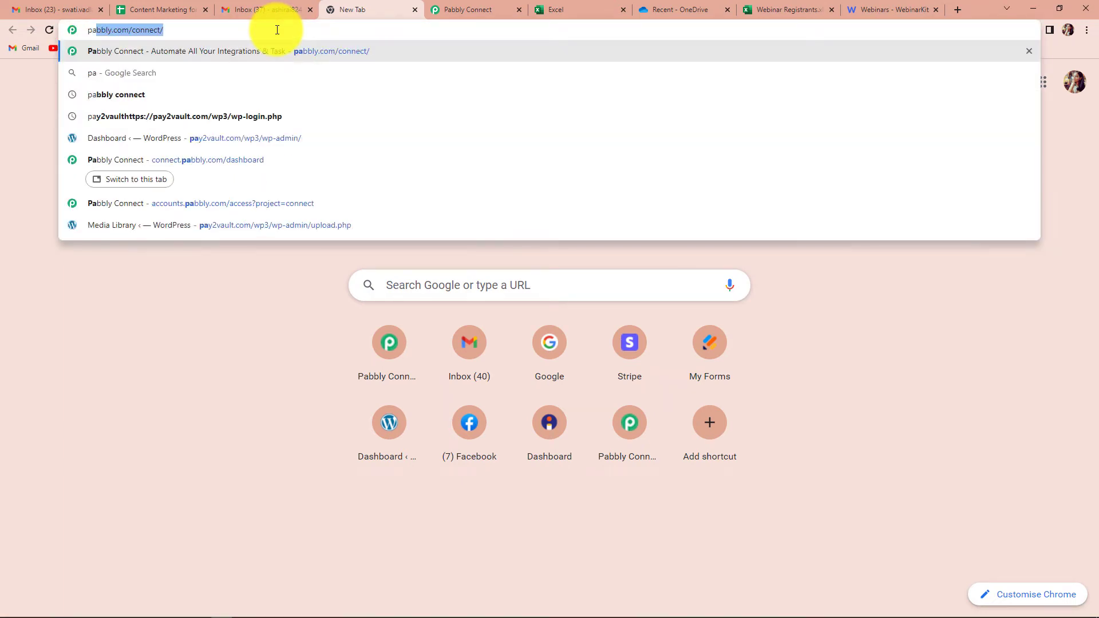
pyautogui.press('Return')
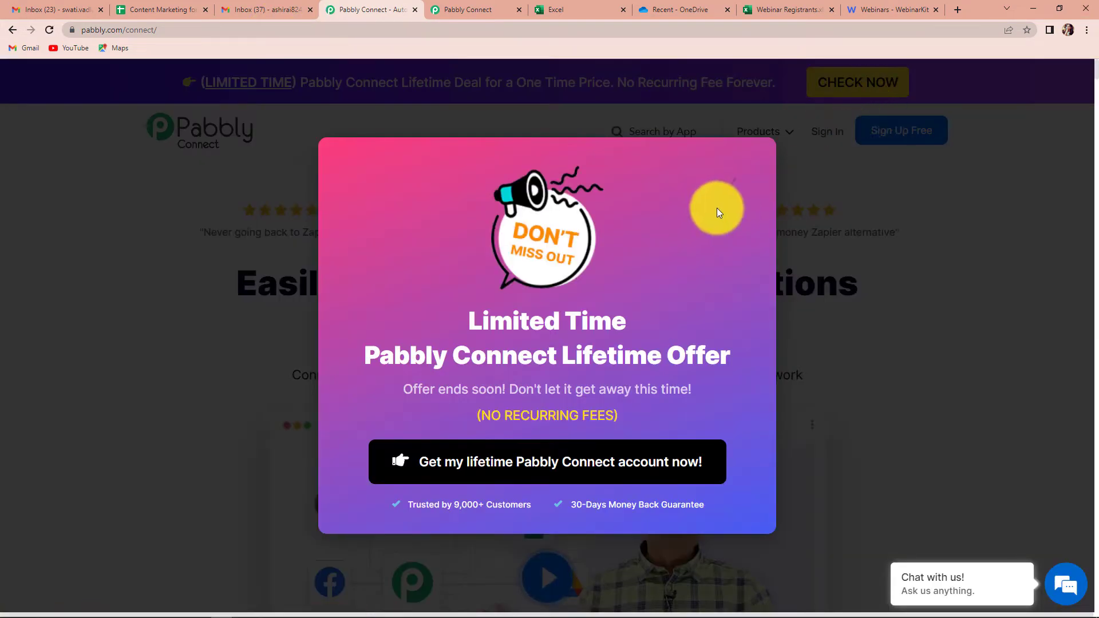
pyautogui.click(732, 179)
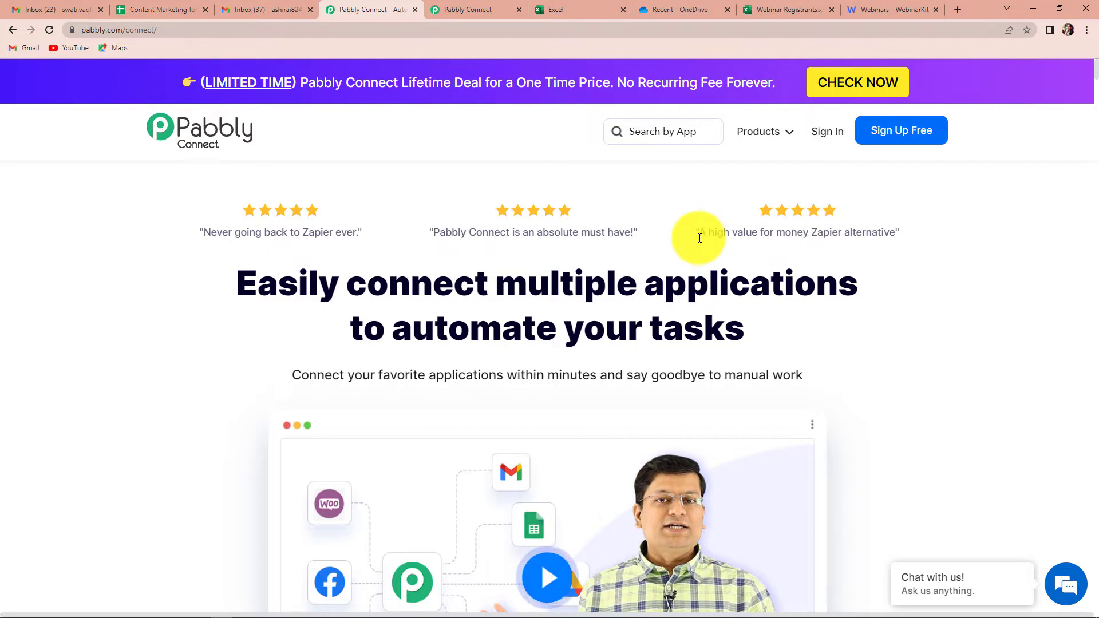
pyautogui.click(884, 133)
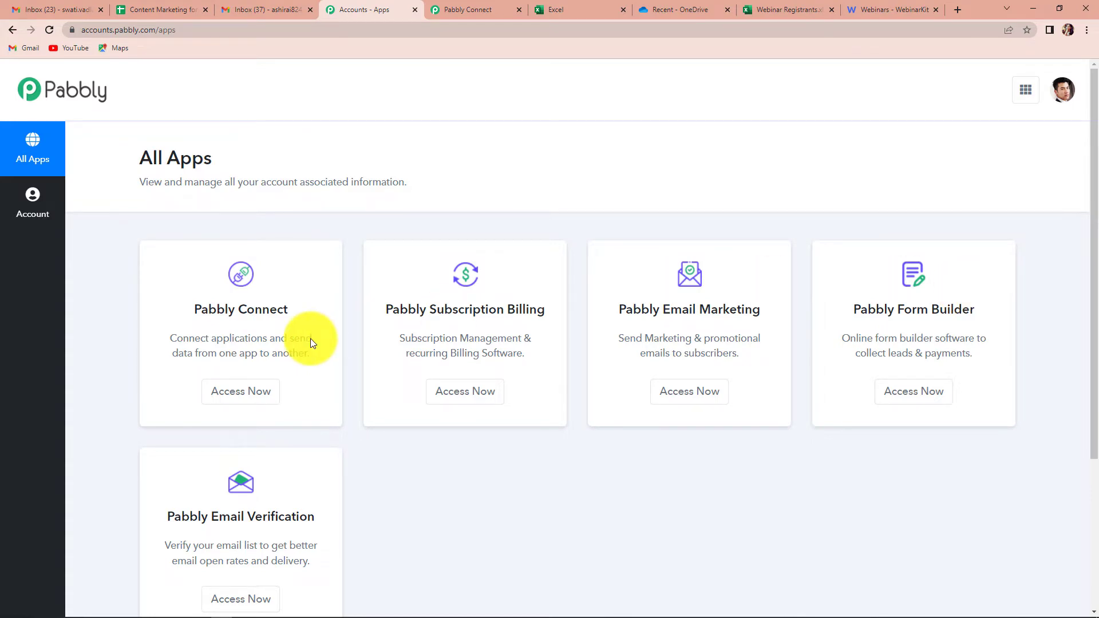
pyautogui.click(253, 390)
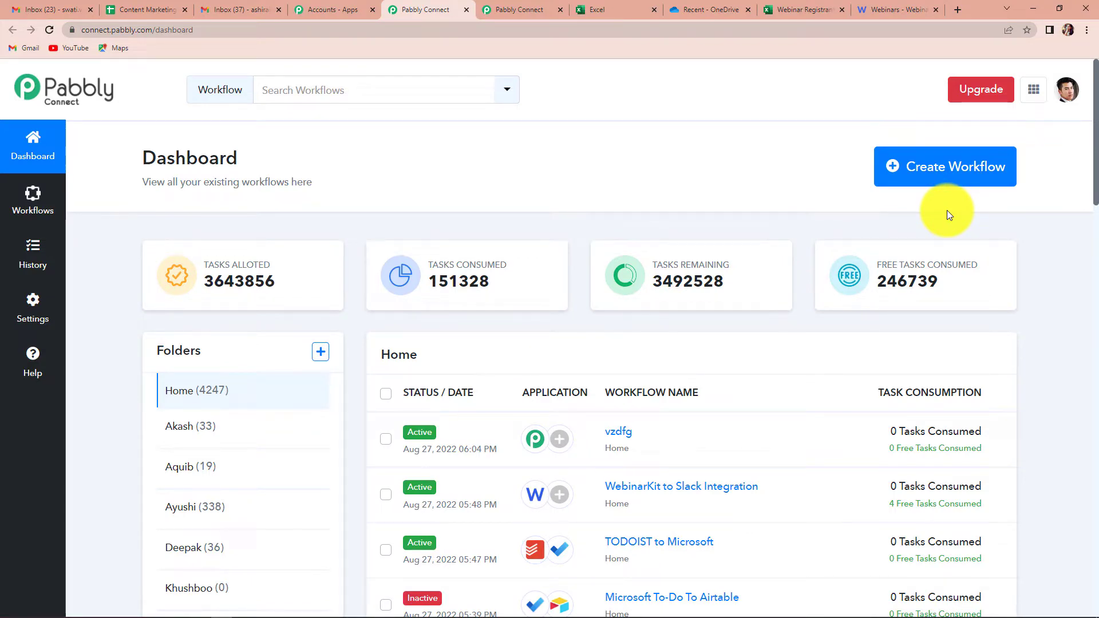
# Step: Create a new workflow named 'WebinarKit to MS Excel'
pyautogui.click(951, 179)
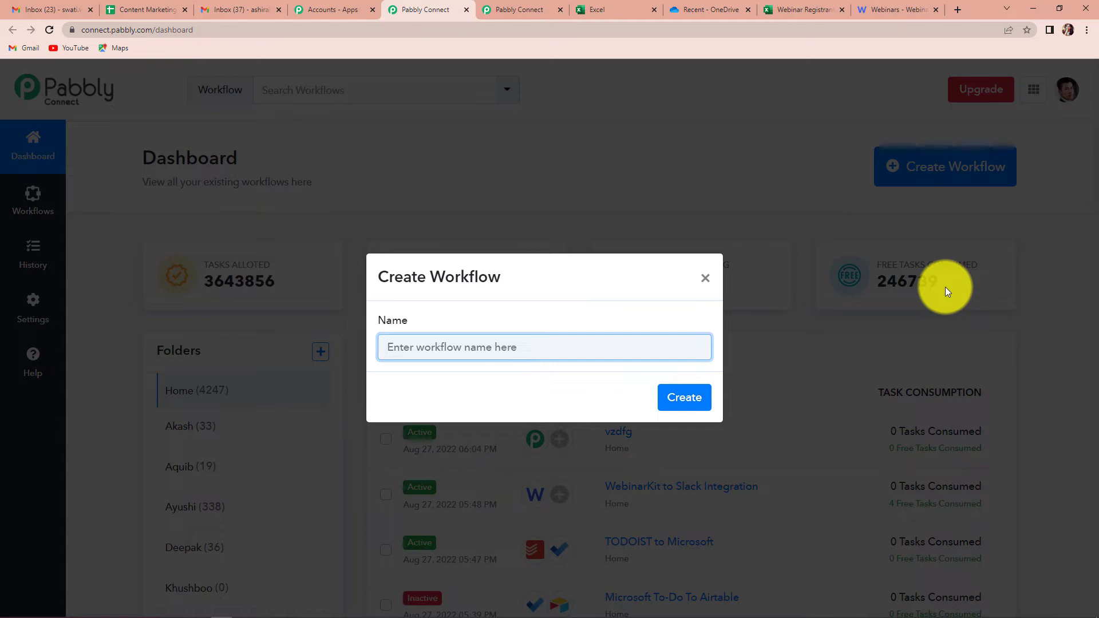
pyautogui.write('Webinar')
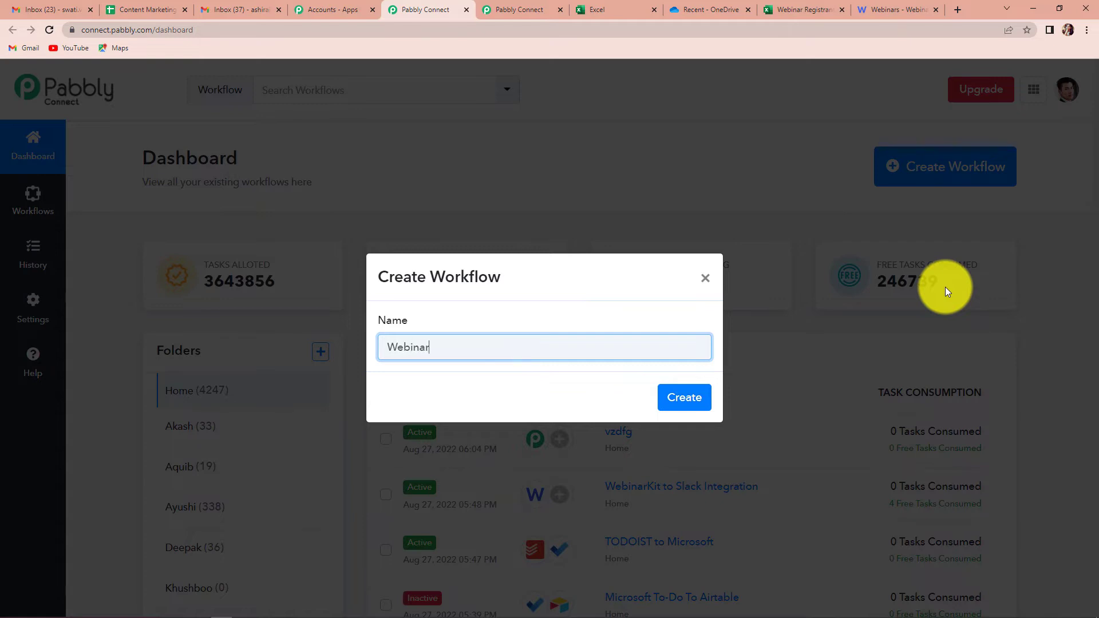
pyautogui.write('Kit to MS')
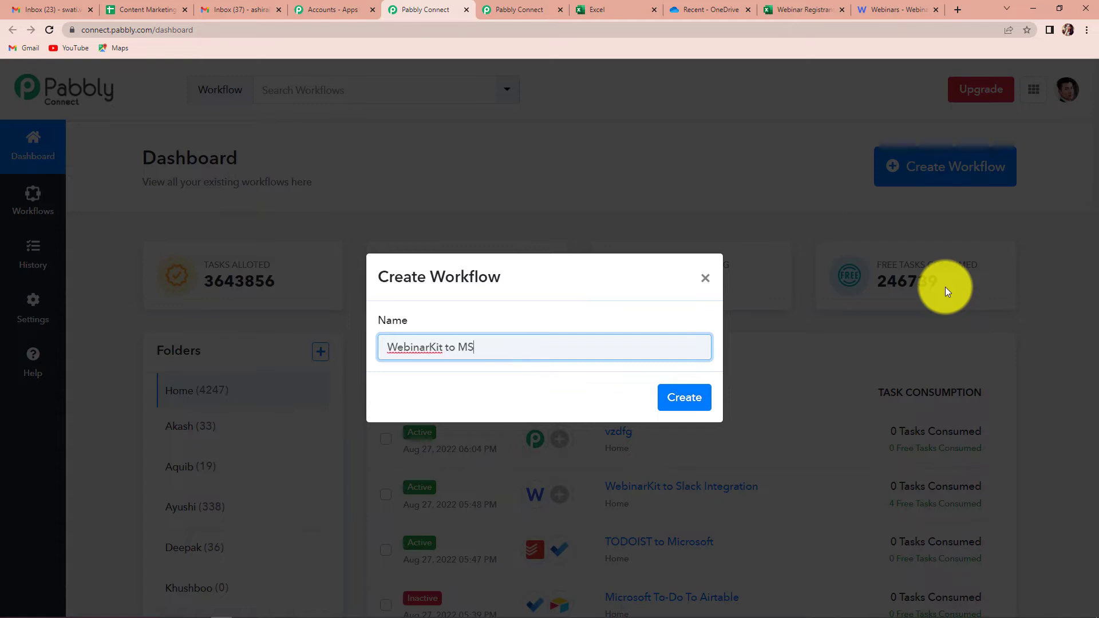
pyautogui.write(' Excel')
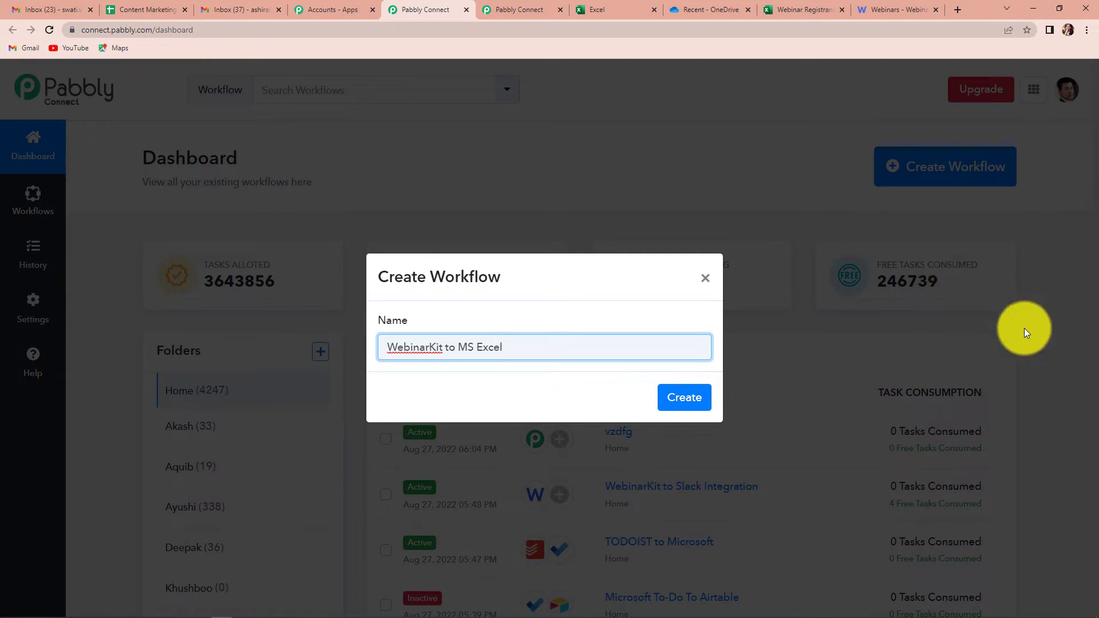
pyautogui.click(685, 400)
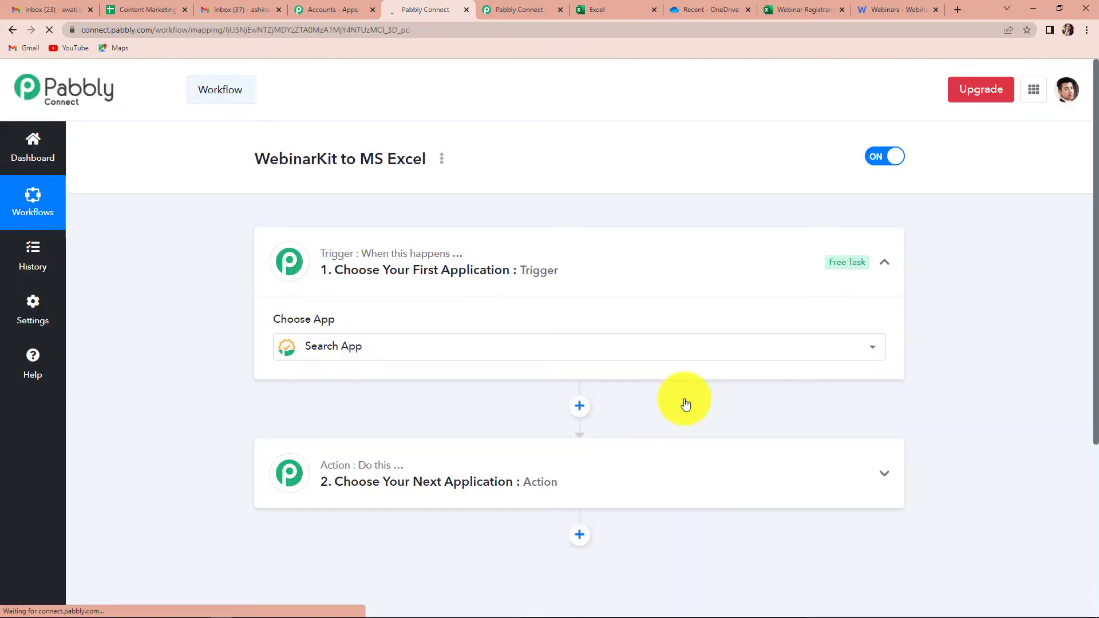
# Step: Choose WebinarKit as the trigger app, found by searching 'we', with the New Webinar Registration event
pyautogui.click(637, 347)
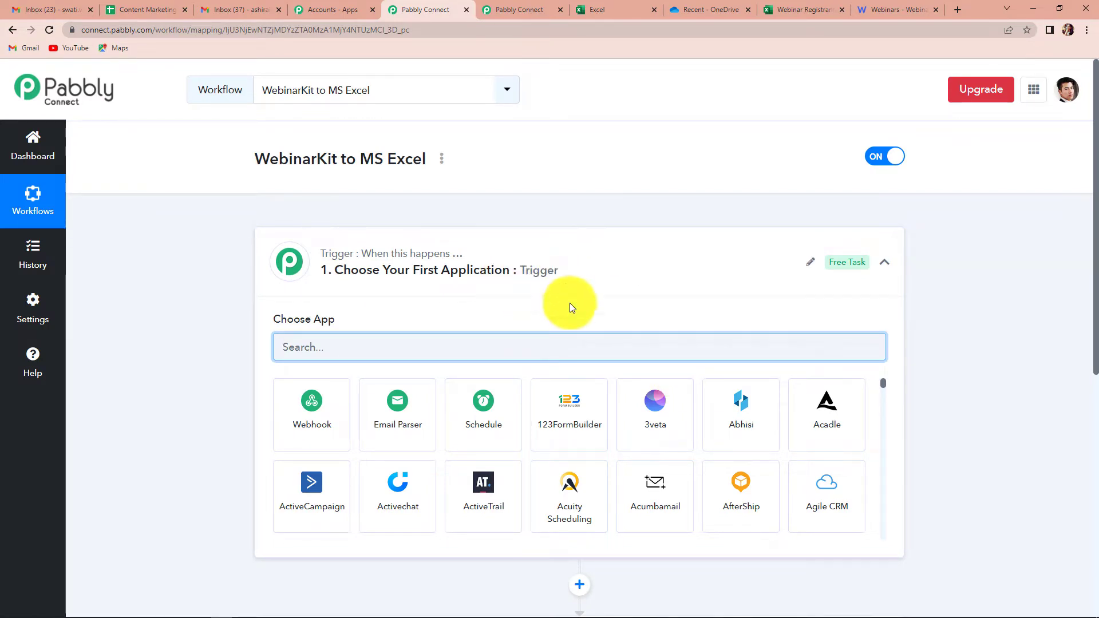
pyautogui.scroll(-2, 569, 307)
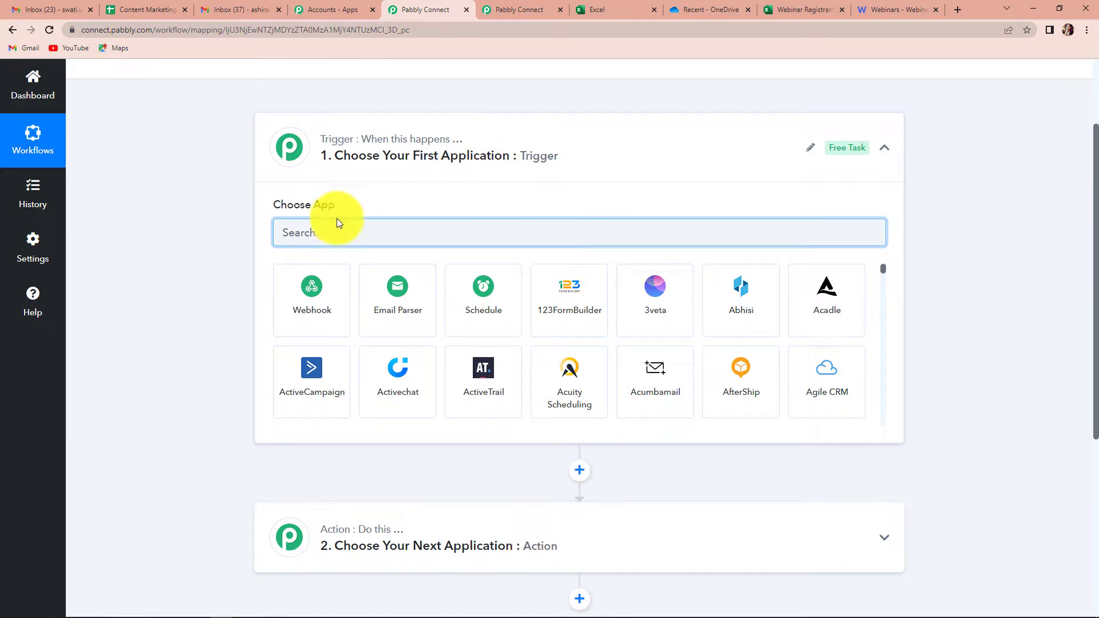
pyautogui.write('we')
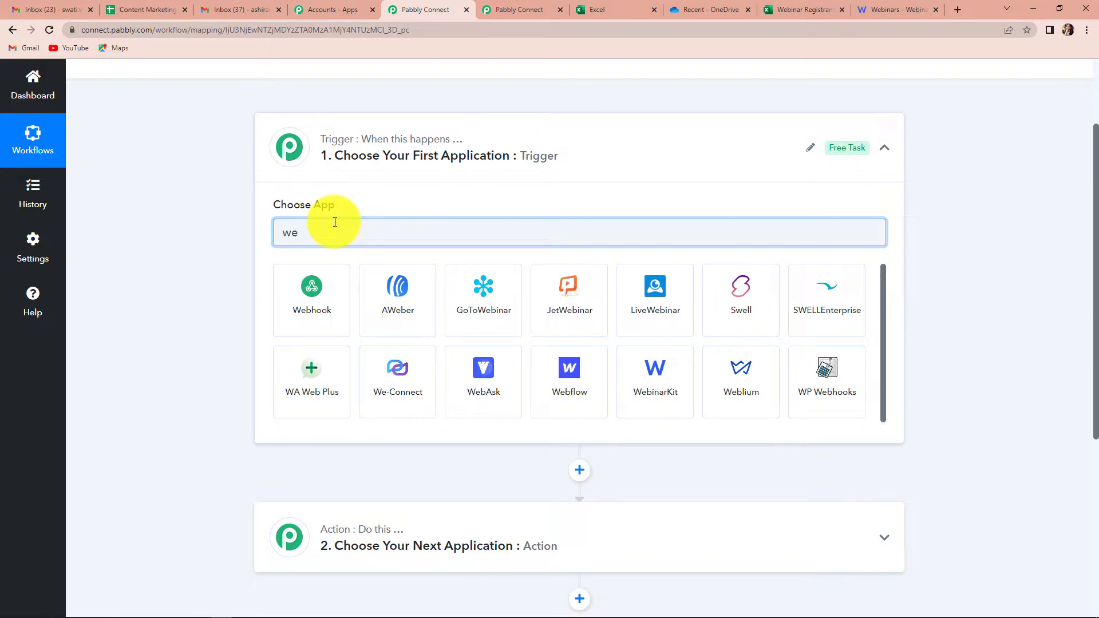
pyautogui.click(677, 391)
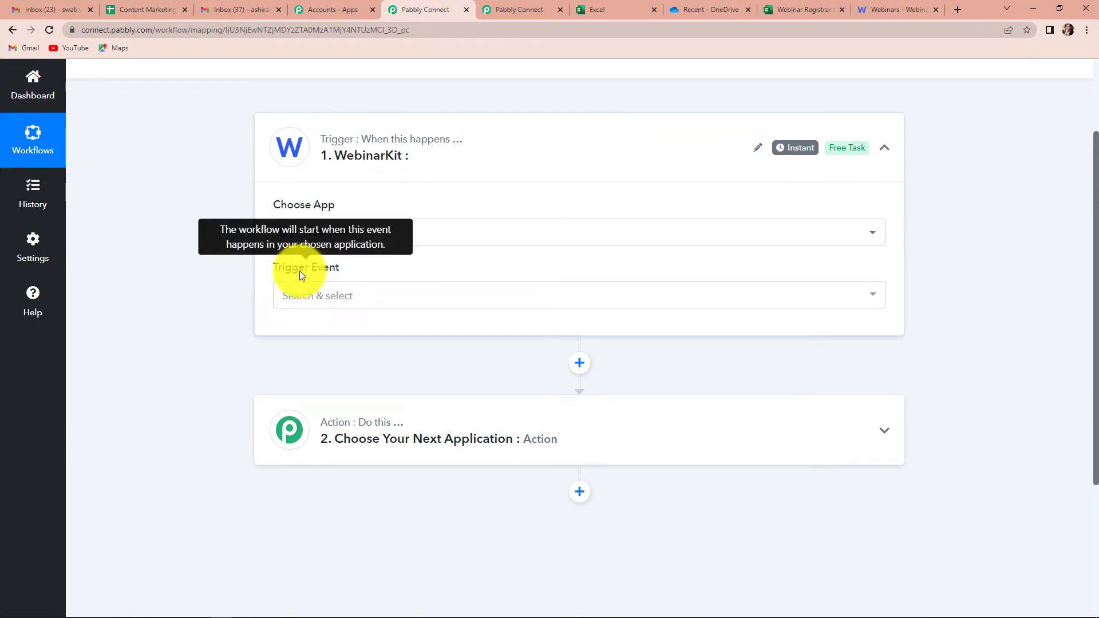
pyautogui.click(299, 293)
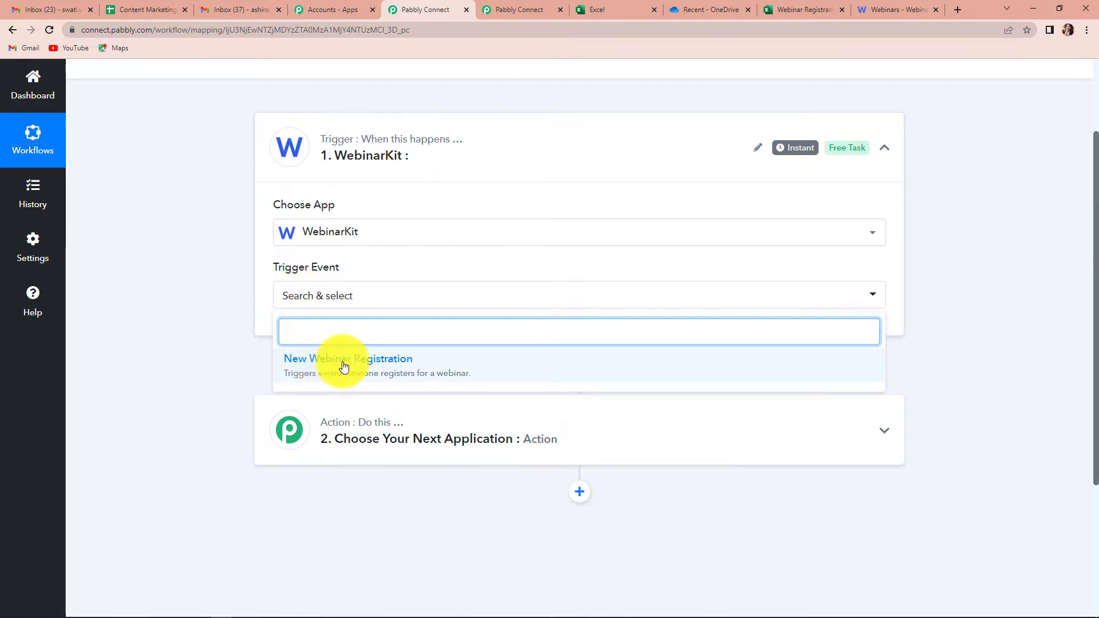
pyautogui.click(391, 365)
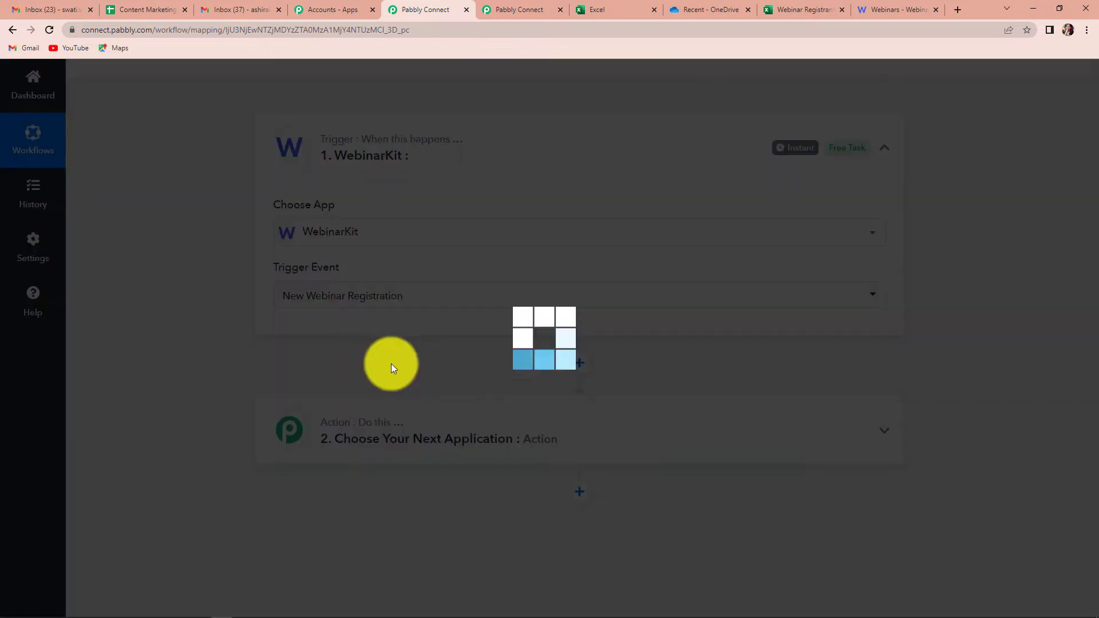
# Step: Copy the trigger's webhook URL and go to WebinarKit's webinar list
pyautogui.scroll(-4, 479, 380)
pyautogui.scroll(1, 665, 415)
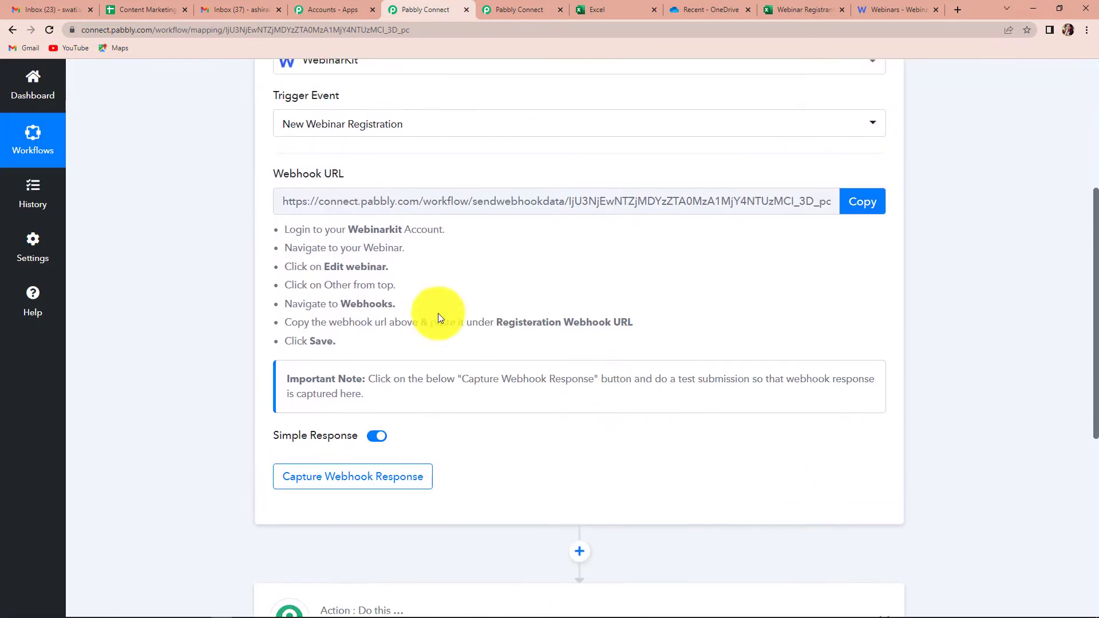
pyautogui.moveTo(277, 177)
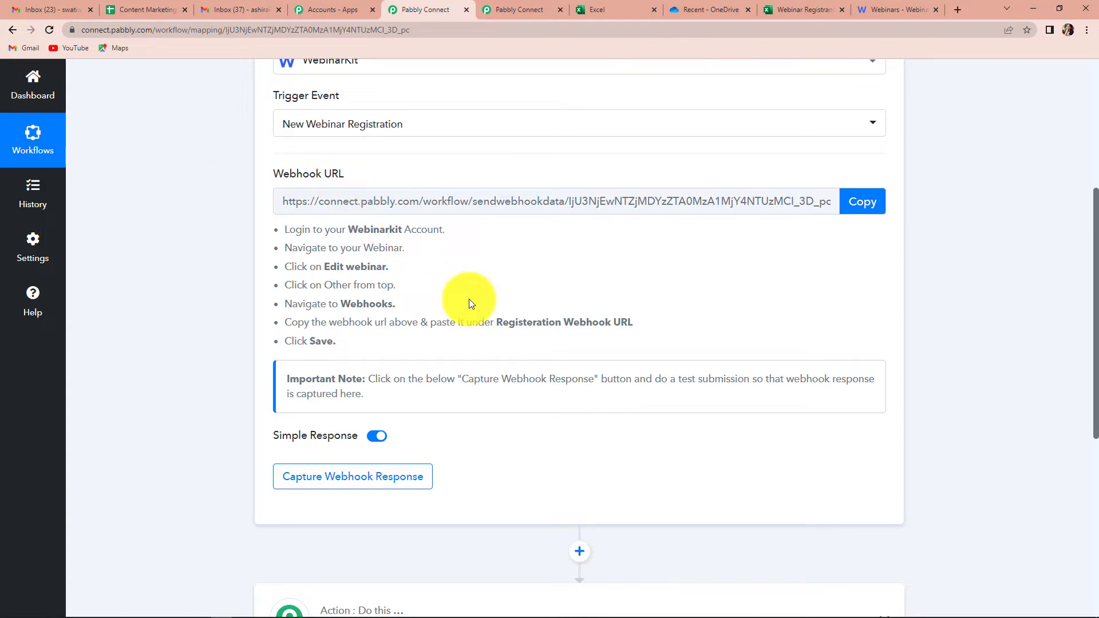
pyautogui.click(862, 202)
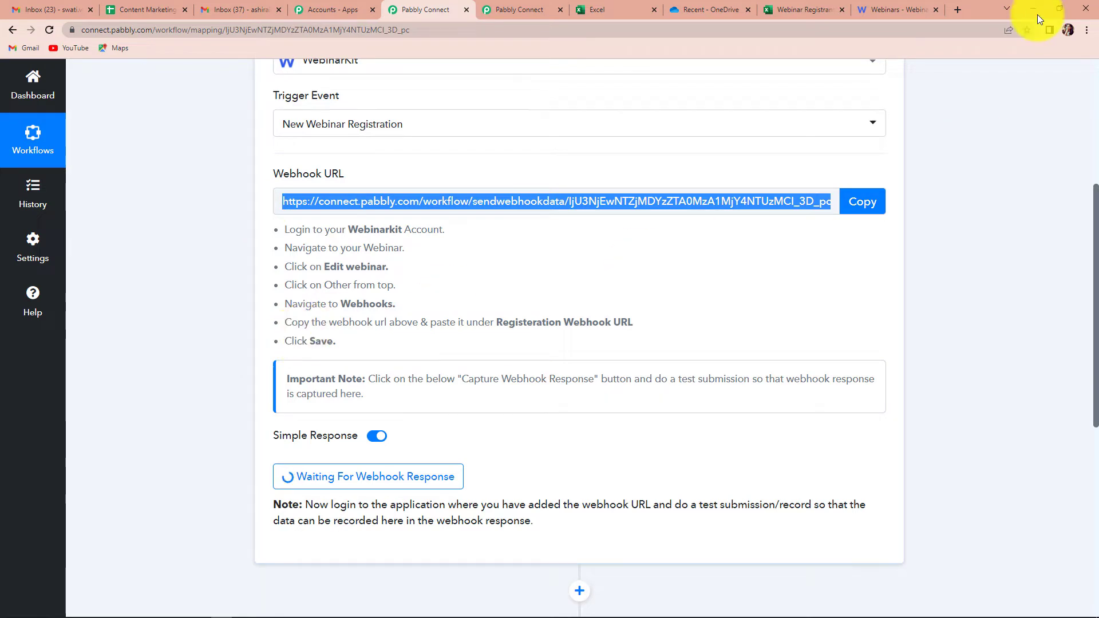
pyautogui.click(910, 11)
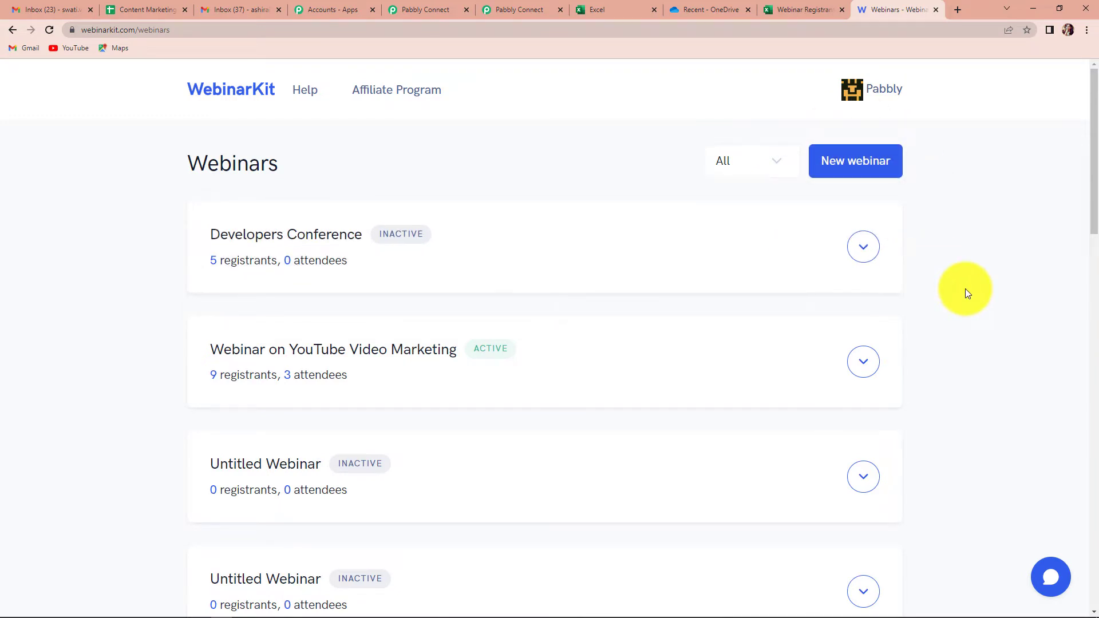
# Step: Edit the Webinar Details - Excel webinar at its Other settings step
pyautogui.scroll(-15, 965, 289)
pyautogui.scroll(-2, 965, 289)
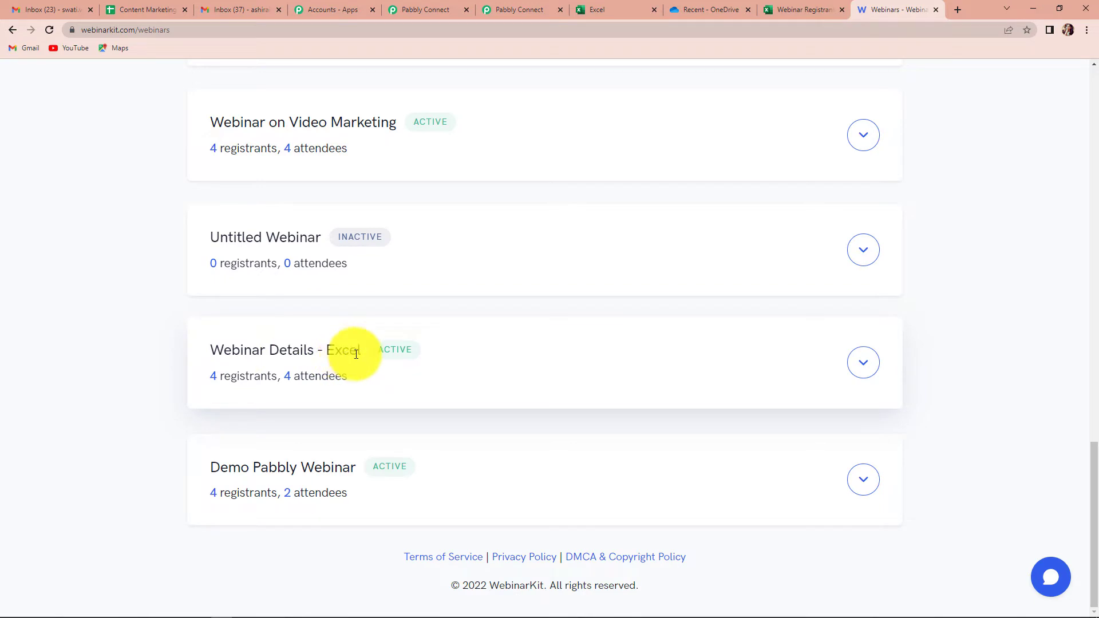
pyautogui.click(867, 367)
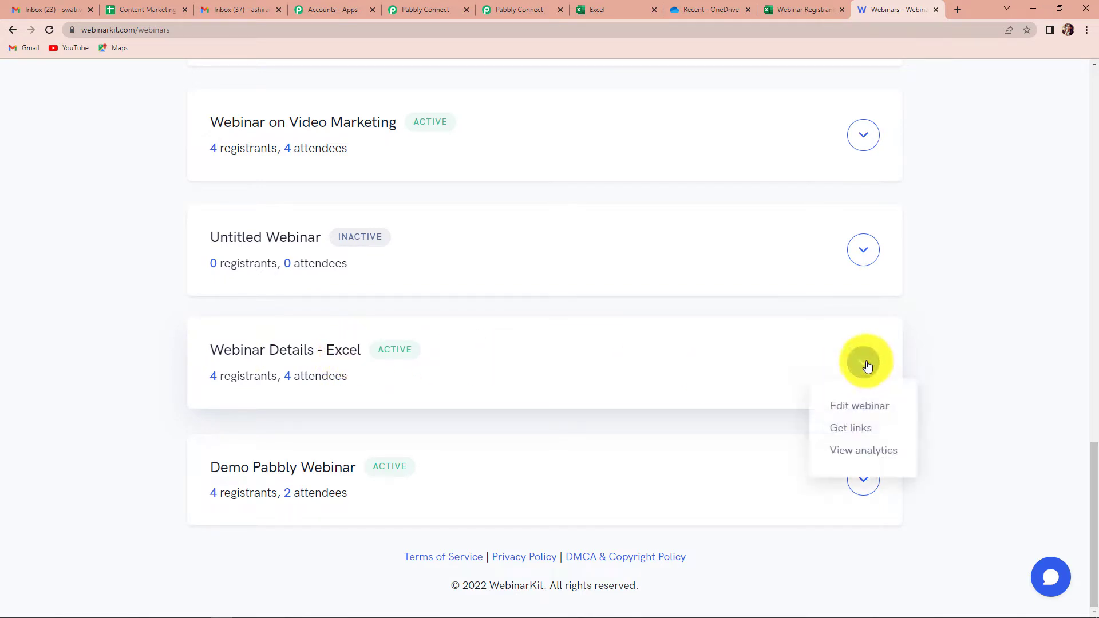
pyautogui.click(840, 408)
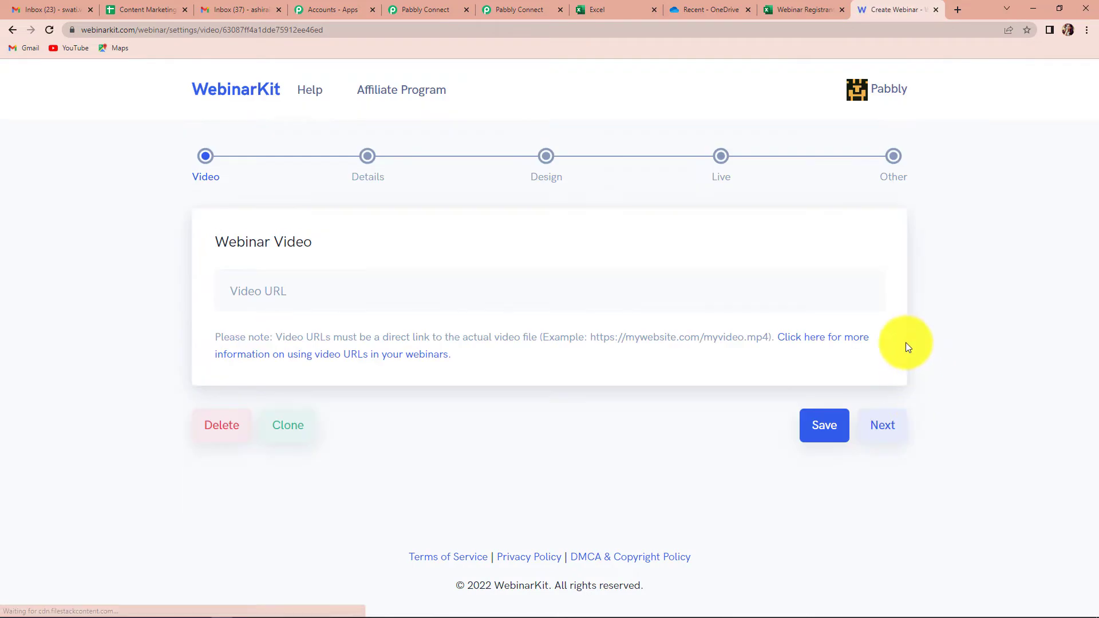
pyautogui.click(898, 182)
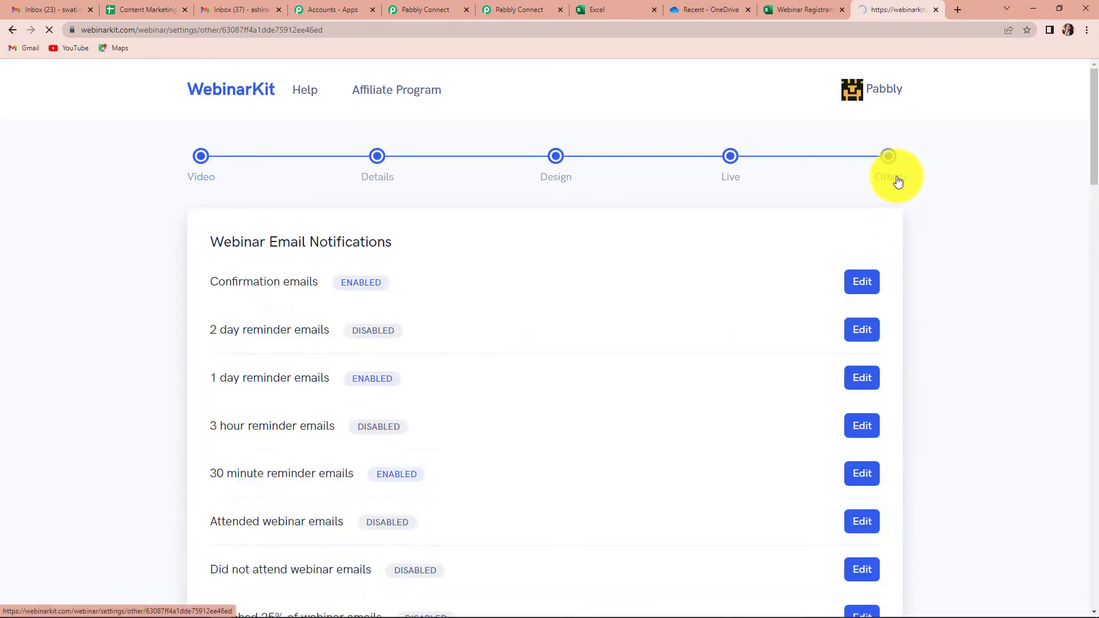
# Step: Replace the registration webhook URL with the copied Pabbly URL and save the webinar as complete
pyautogui.scroll(-1, 972, 283)
pyautogui.scroll(-20, 971, 283)
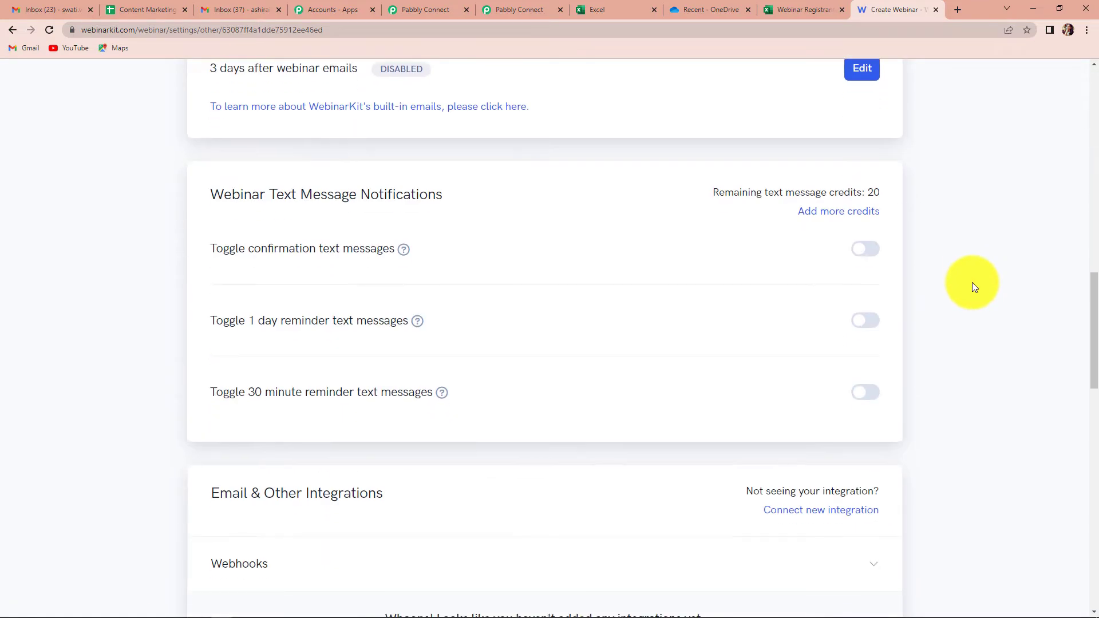
pyautogui.scroll(-6, 972, 283)
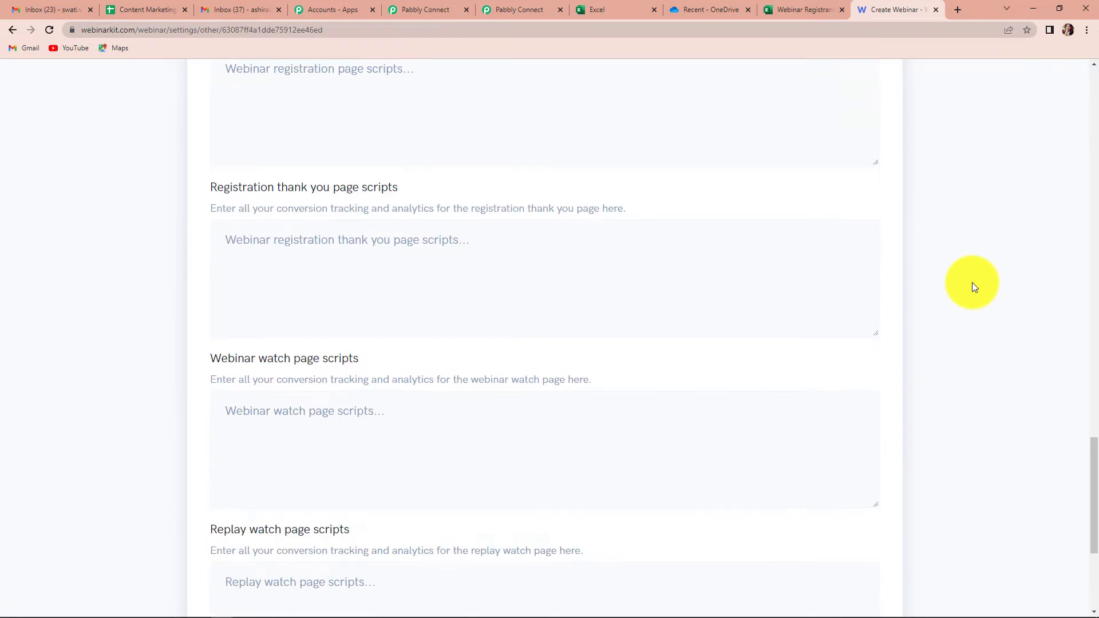
pyautogui.scroll(7, 971, 282)
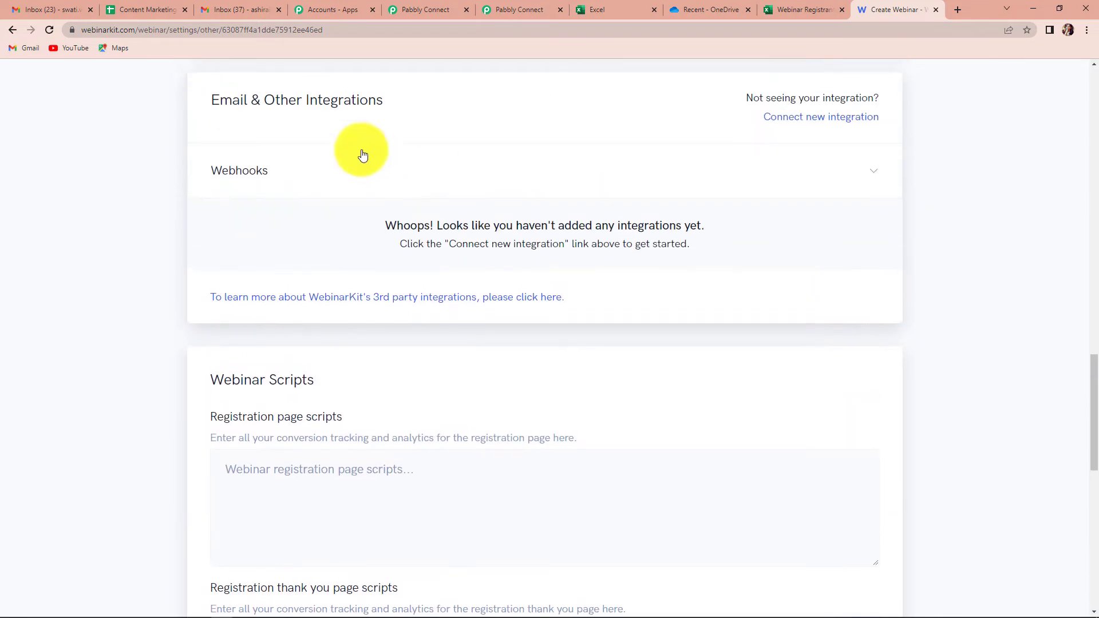
pyautogui.click(232, 172)
pyautogui.moveTo(228, 241); pyautogui.dragTo(1086, 226)
pyautogui.press('BackSpace')
pyautogui.hotkey('ctrl', 'v')
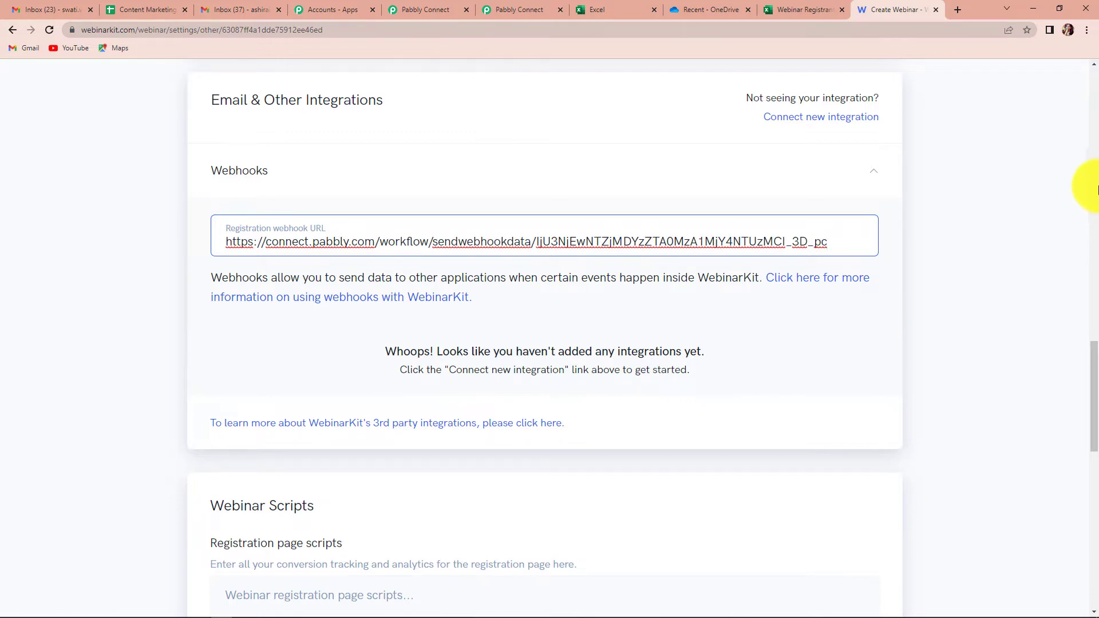
pyautogui.click(1004, 188)
pyautogui.scroll(-12, 898, 251)
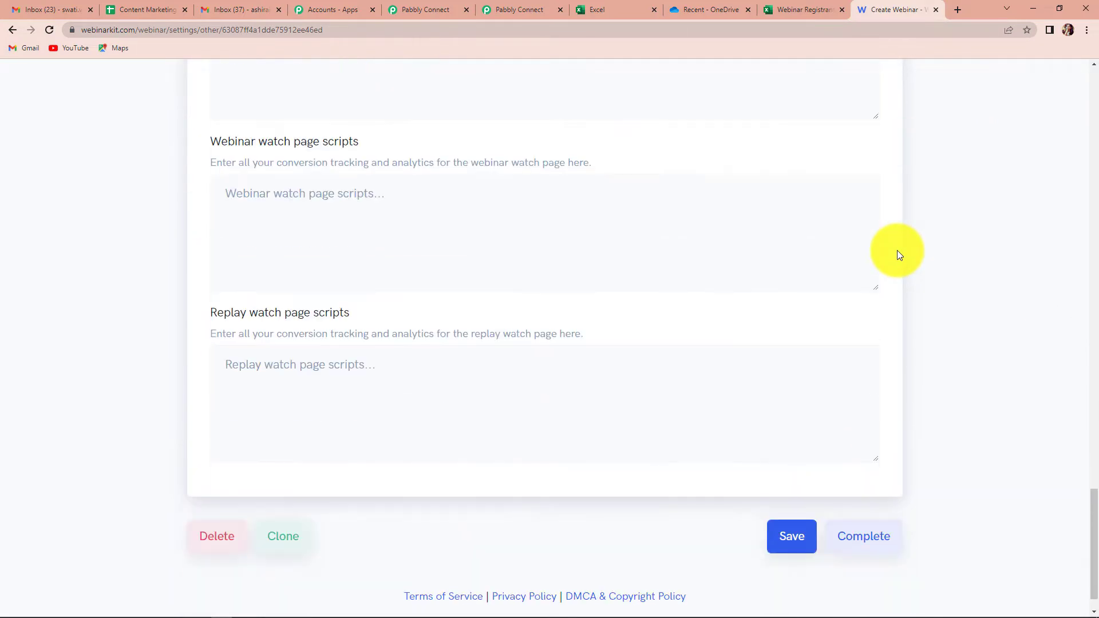
pyautogui.click(855, 498)
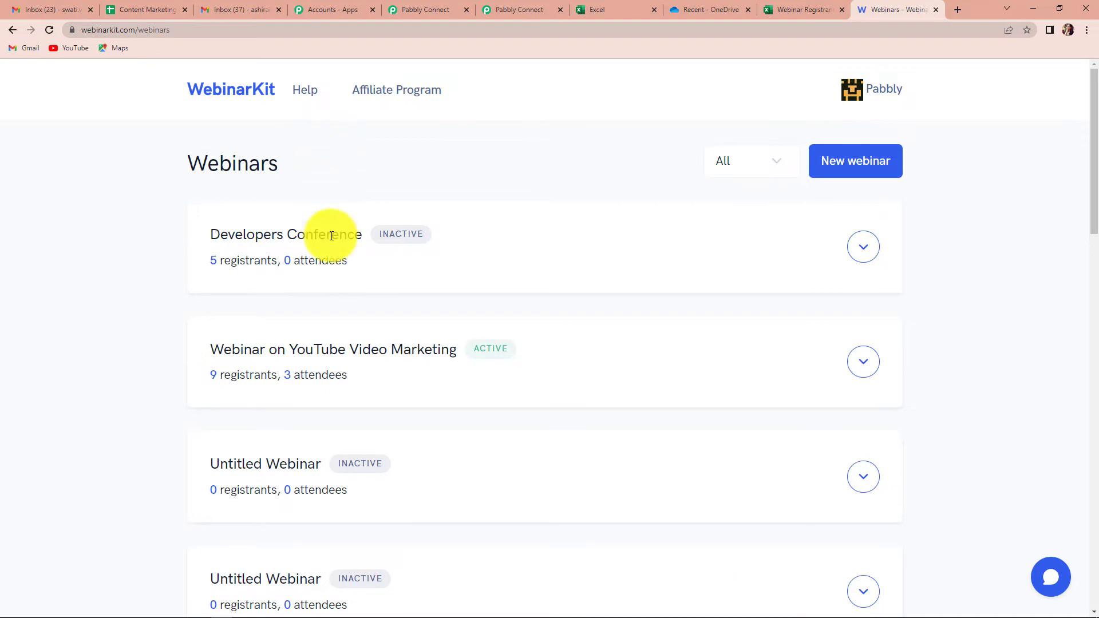
# Step: Close the extra Pabbly Connect tab and set the trigger waiting for a webhook response
pyautogui.click(467, 10)
pyautogui.click(414, 8)
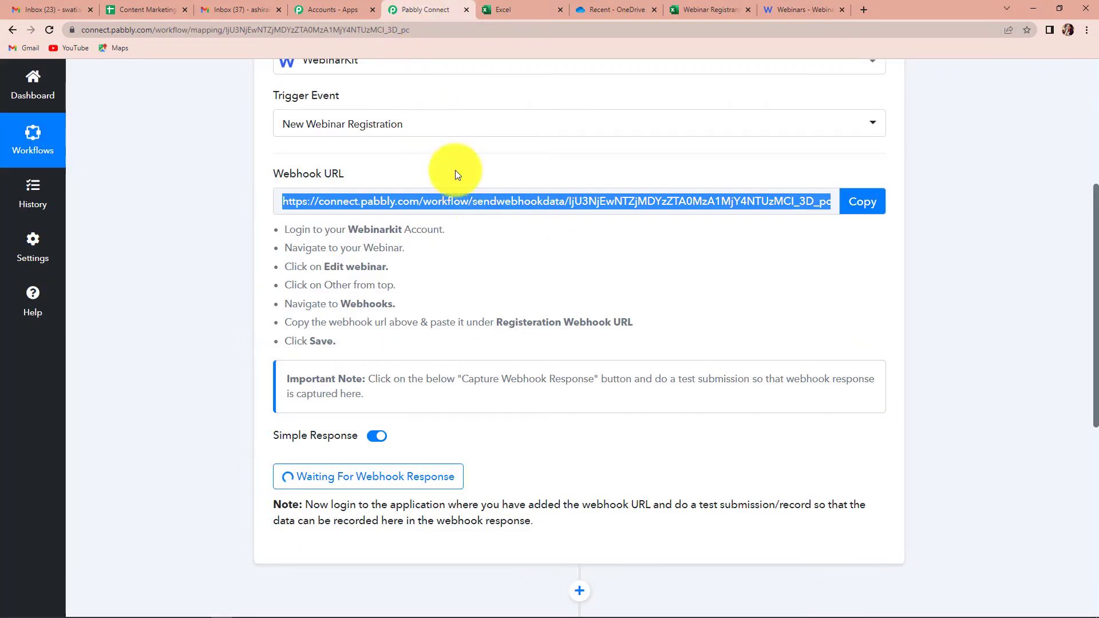
pyautogui.scroll(-4, 522, 284)
pyautogui.click(332, 249)
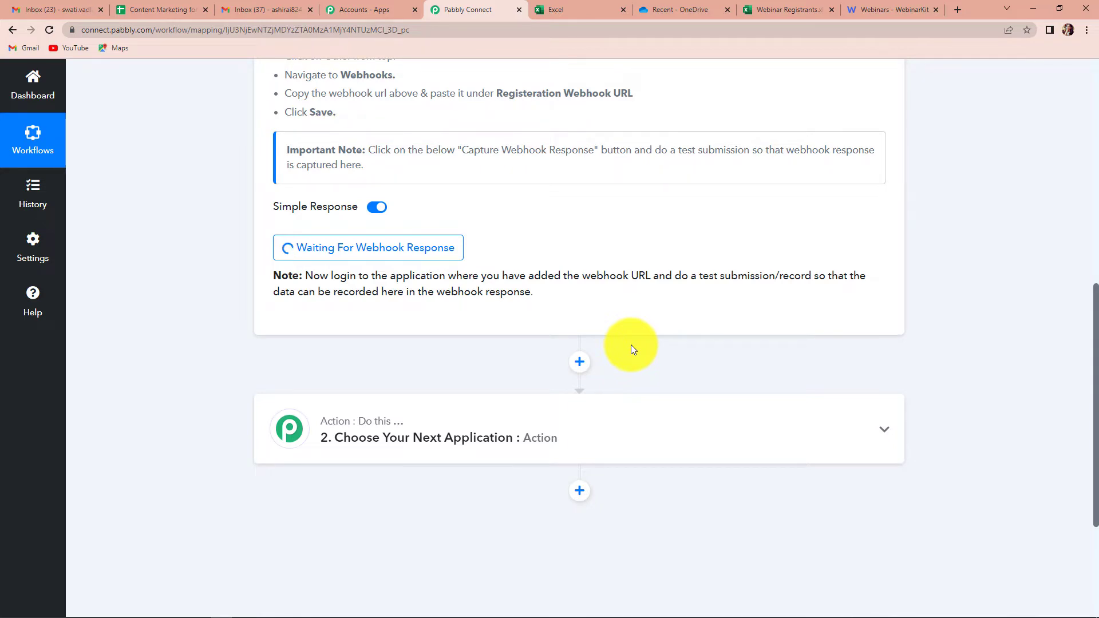
# Step: Return to the WebinarKit webinar list showing Webinar Details - Excel
pyautogui.click(876, 10)
pyautogui.scroll(-5, 780, 362)
pyautogui.scroll(-8, 779, 363)
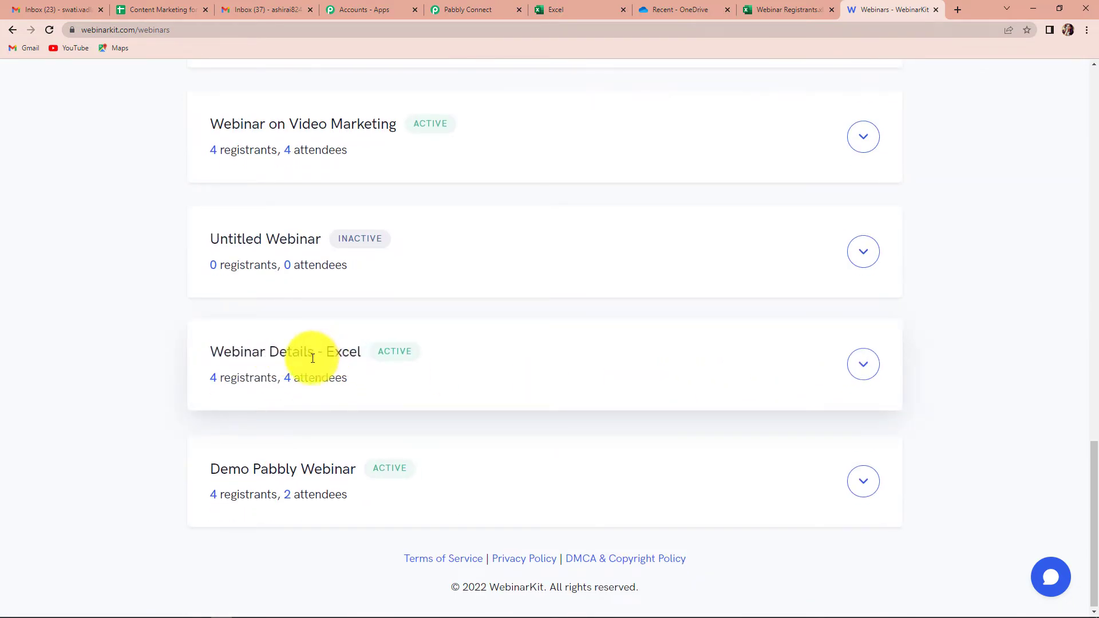
# Step: Review the Details of Webinar Details - Excel: title 'How to stay positive?', 1 h 30 min duration
pyautogui.click(858, 365)
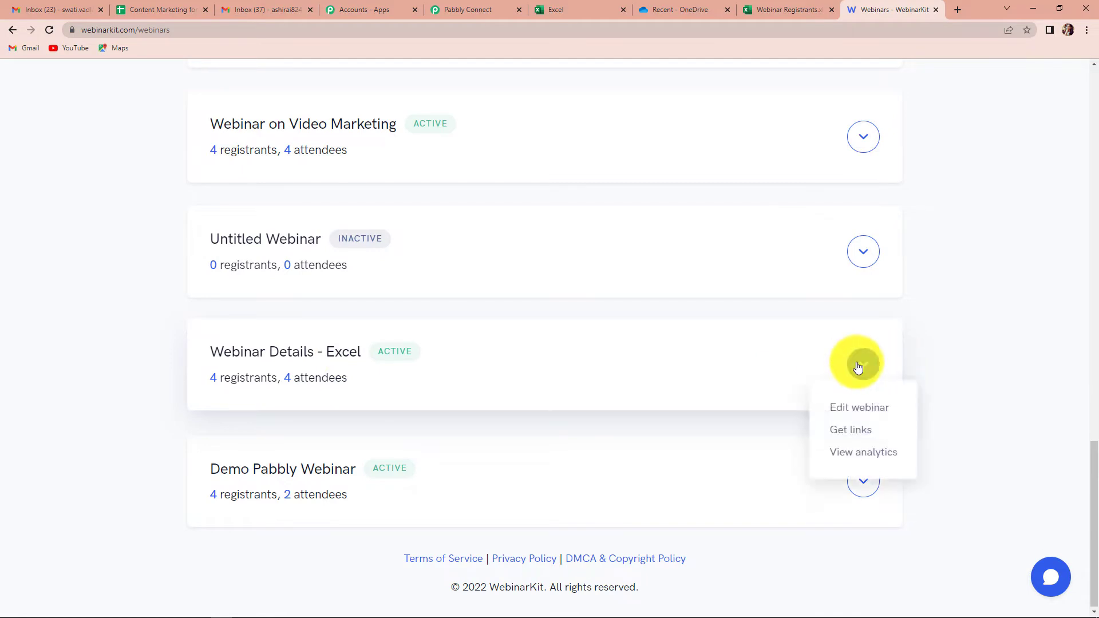
pyautogui.click(844, 408)
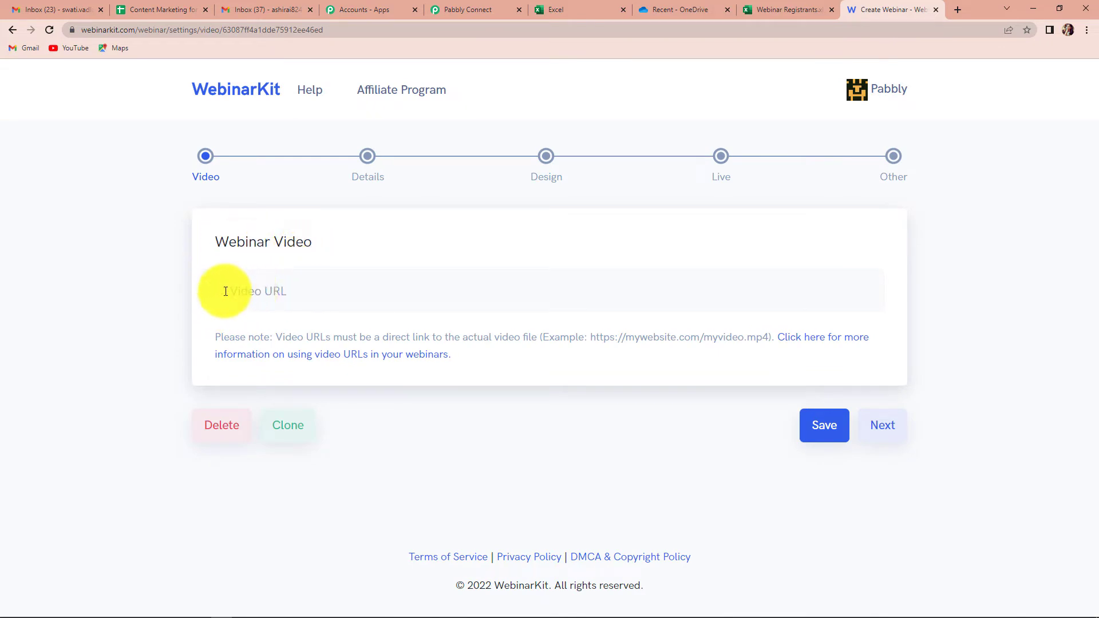
pyautogui.click(377, 182)
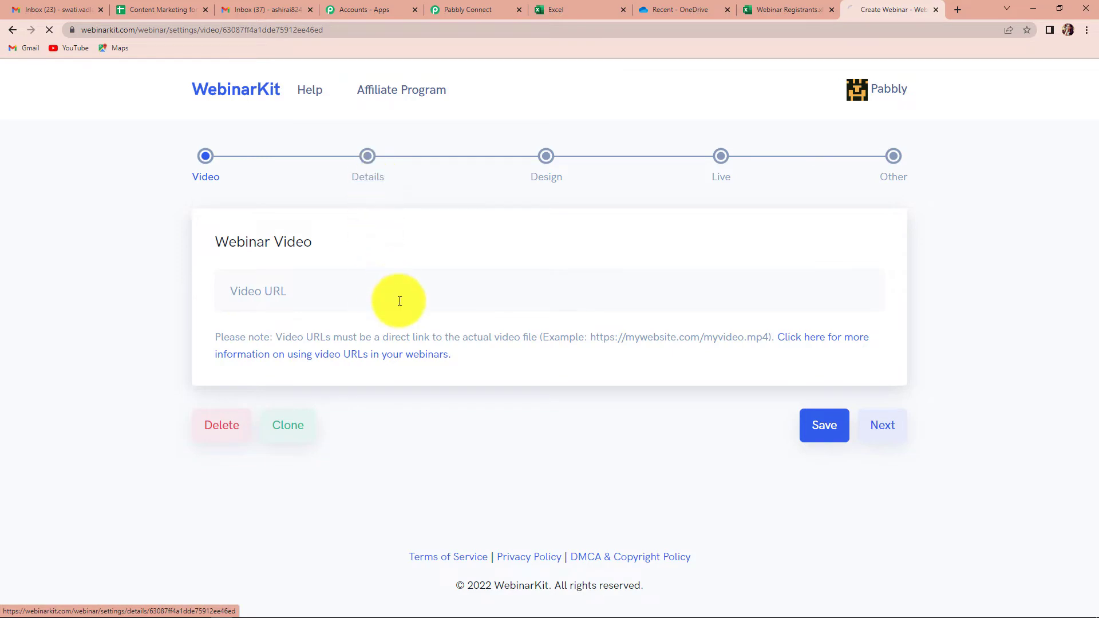
pyautogui.scroll(-2, 460, 351)
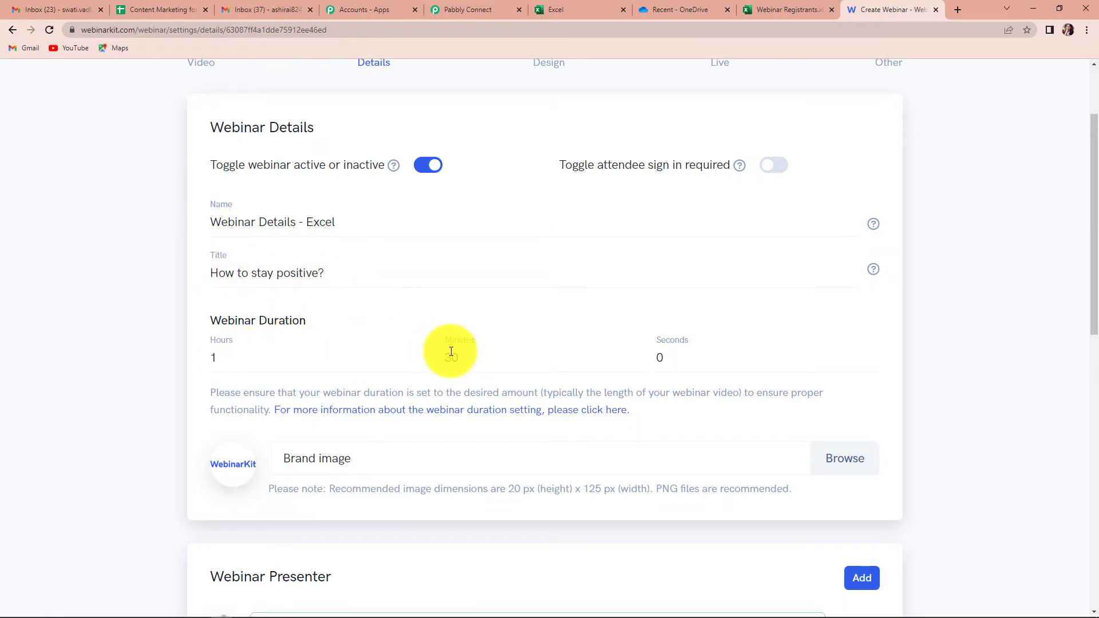
pyautogui.scroll(-4, 457, 351)
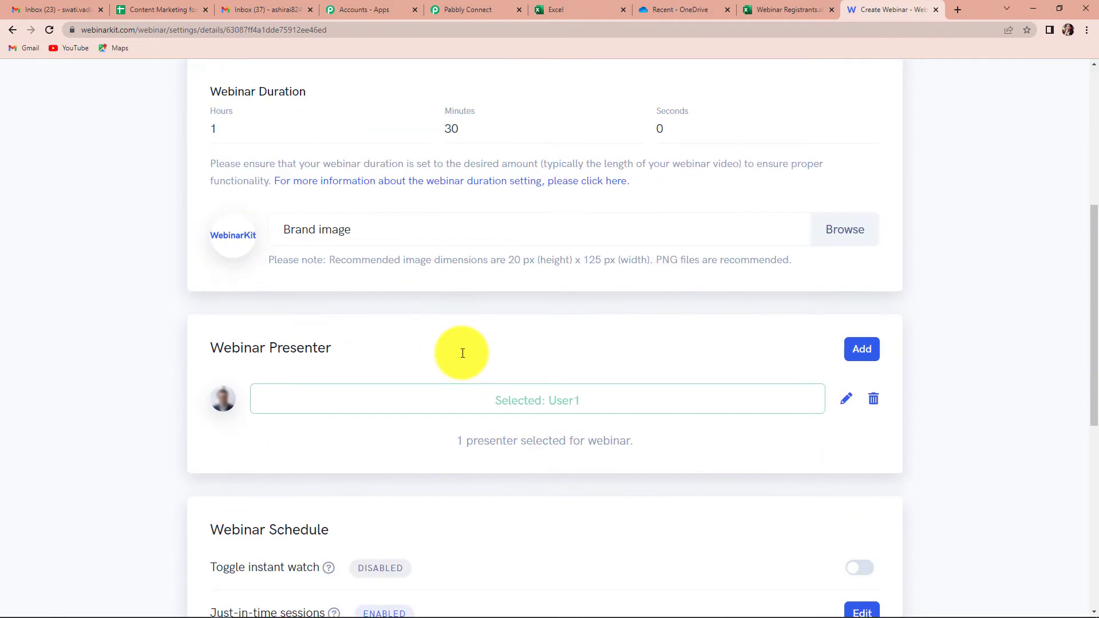
pyautogui.scroll(-2, 463, 353)
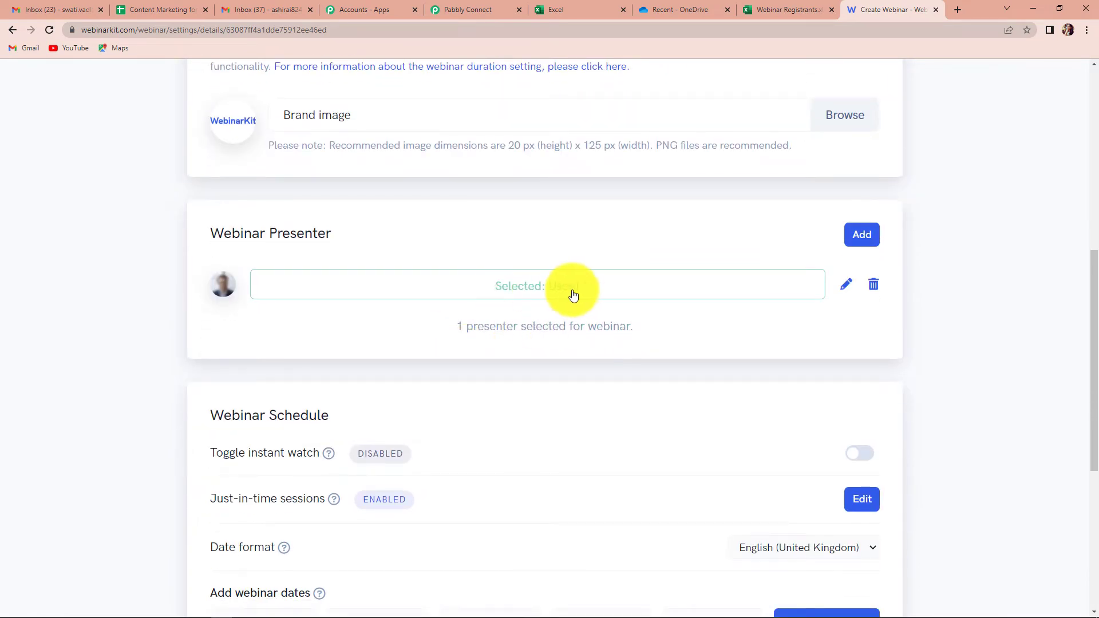
pyautogui.scroll(-4, 607, 294)
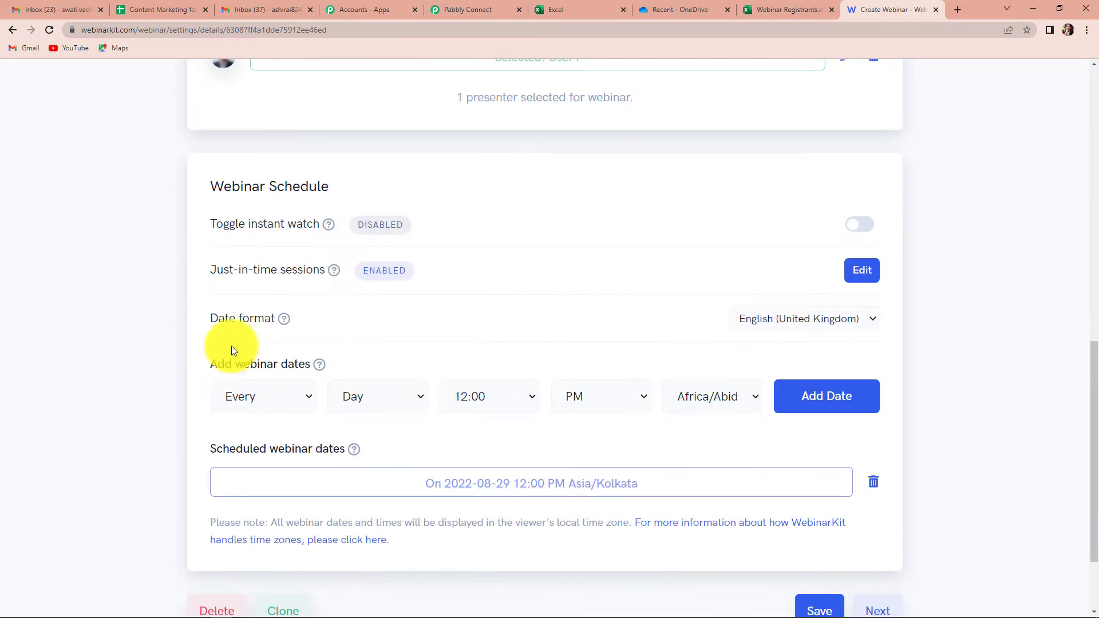
pyautogui.scroll(-2, 441, 378)
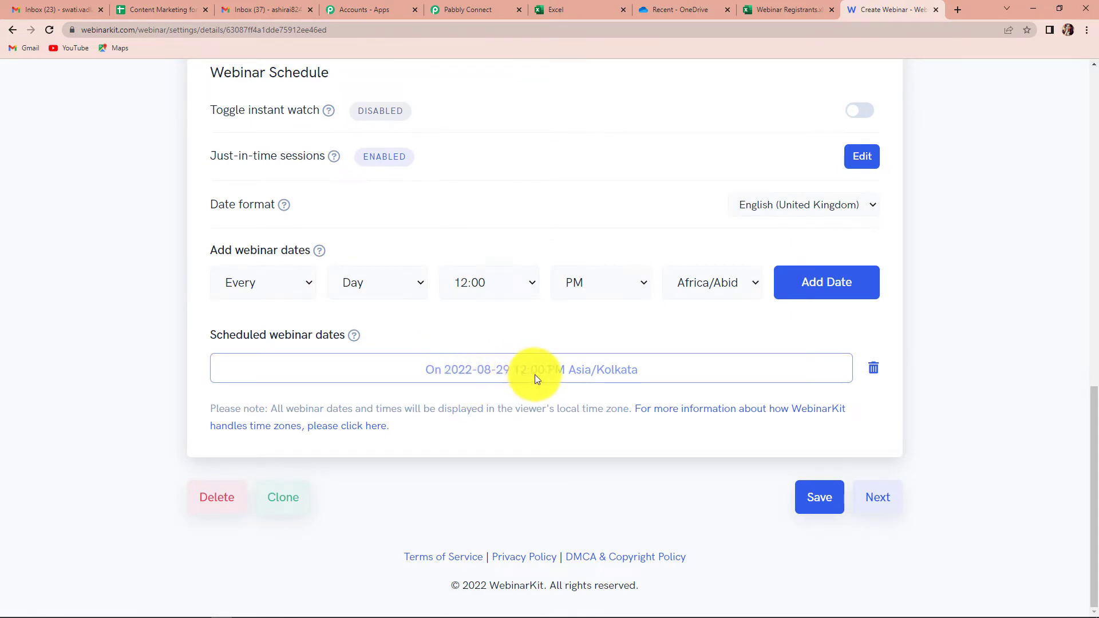
pyautogui.scroll(15, 677, 423)
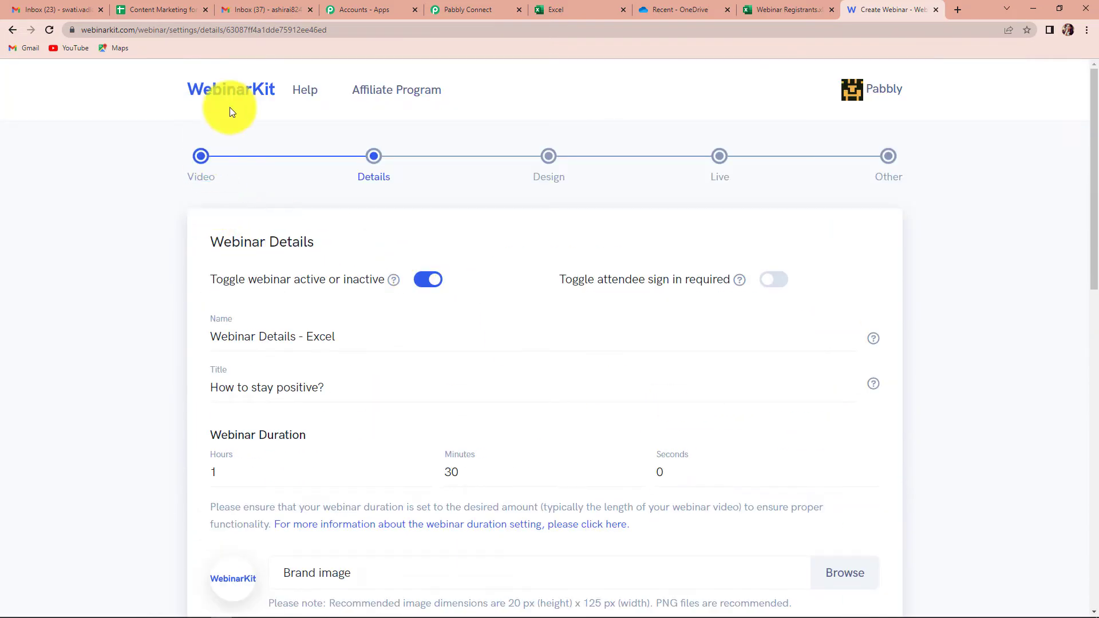
# Step: Open the registration link of Webinar Details - Excel from Get links in a new tab
pyautogui.click(245, 112)
pyautogui.scroll(-10, 821, 295)
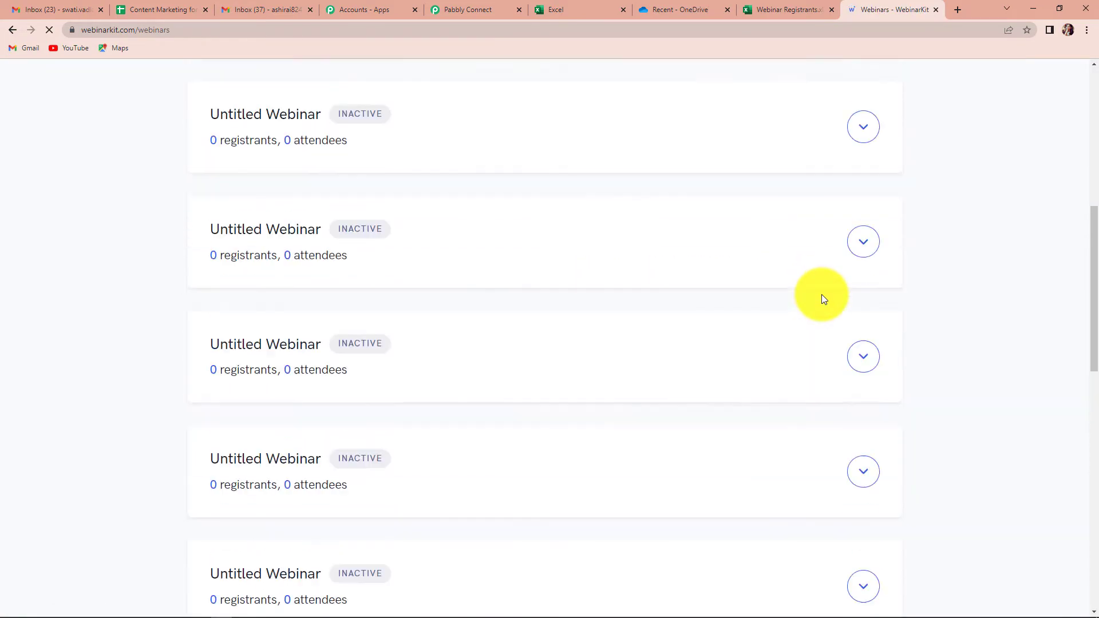
pyautogui.scroll(-14, 821, 294)
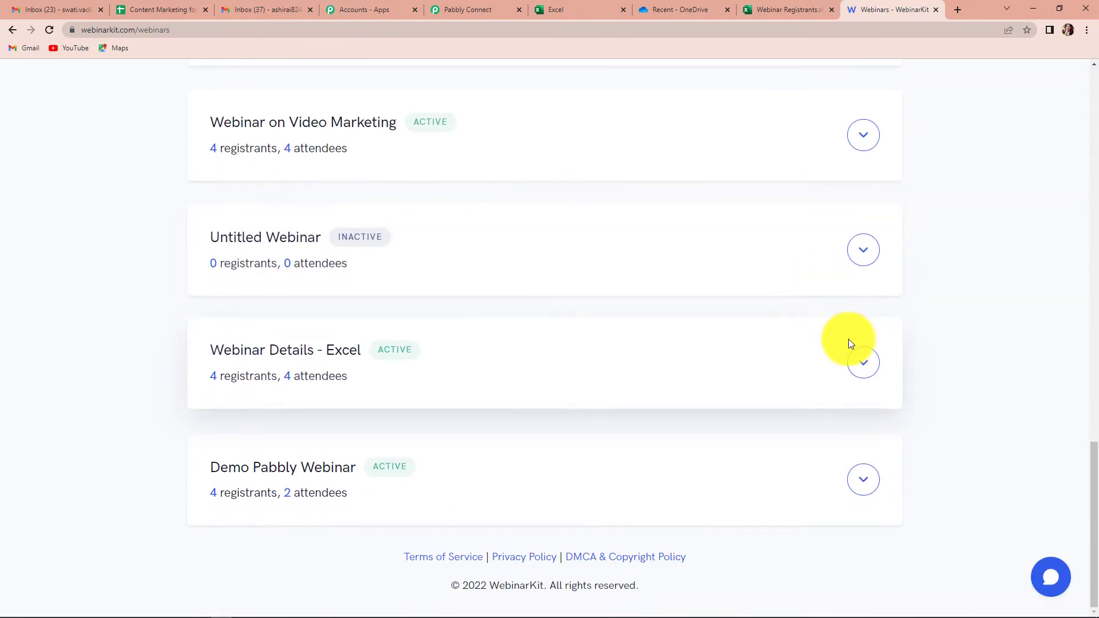
pyautogui.click(864, 366)
pyautogui.click(854, 433)
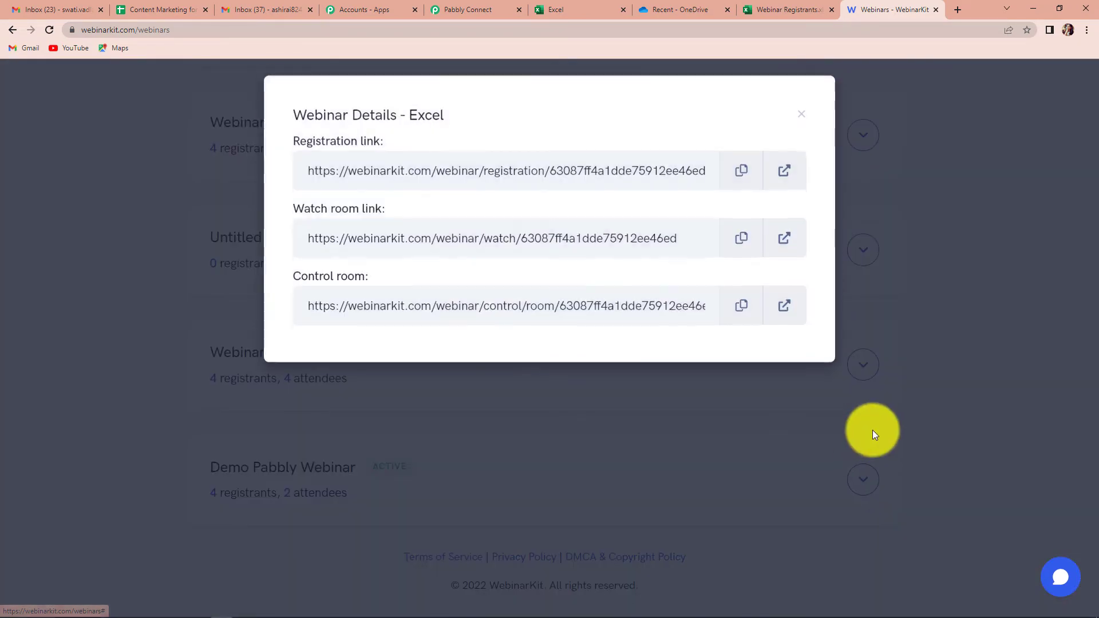
pyautogui.click(783, 171)
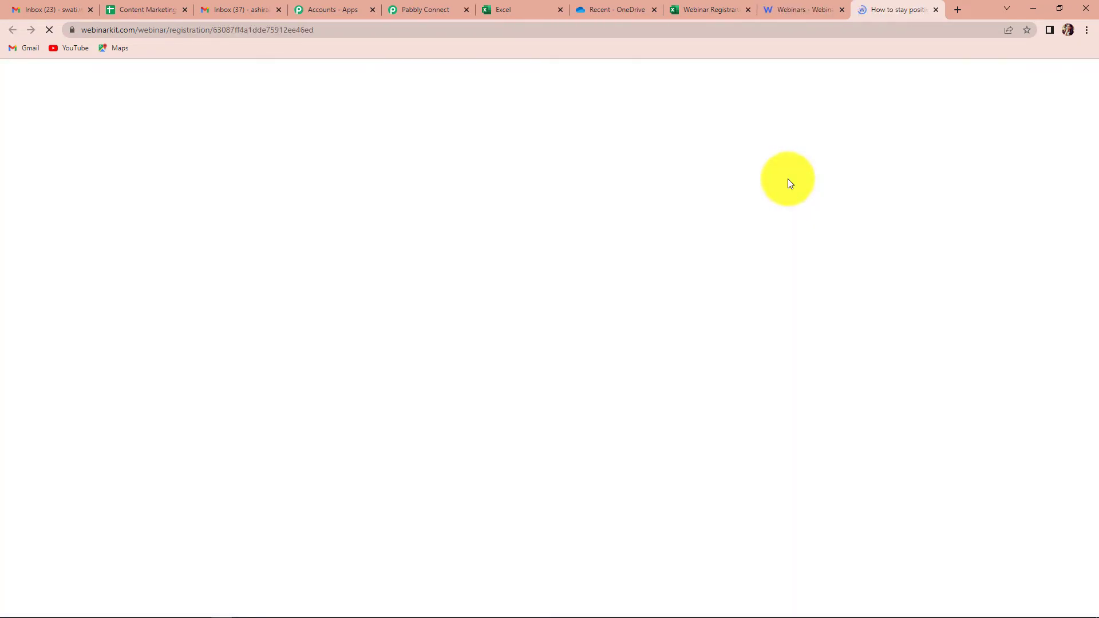
pyautogui.scroll(-3, 795, 343)
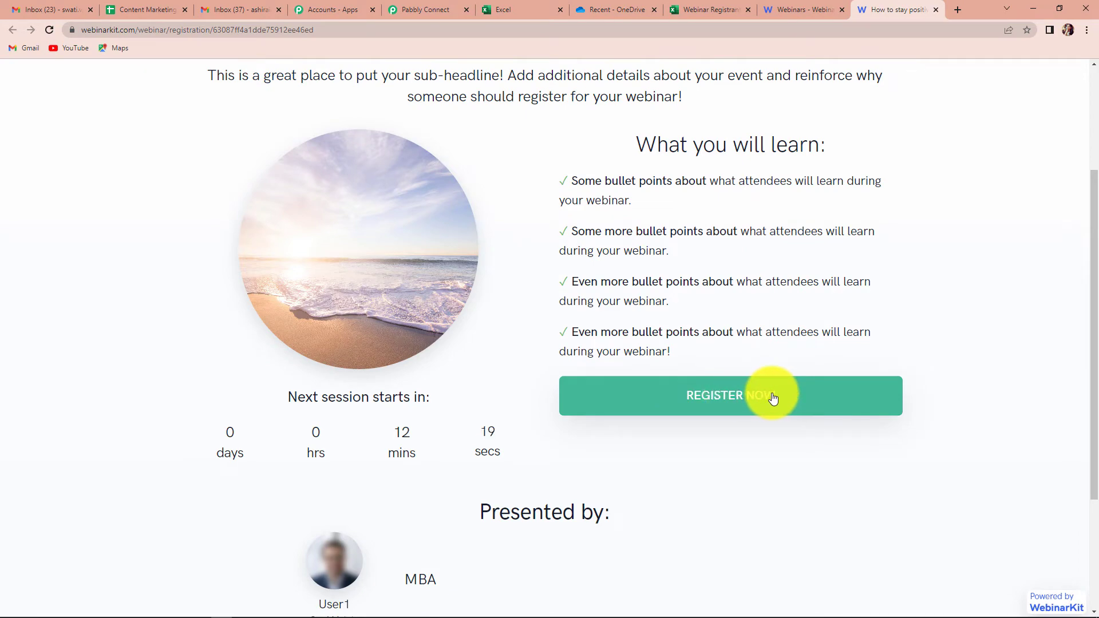
# Step: Fill the registration form's first name, last name and e-mail from saved suggestions
pyautogui.click(715, 396)
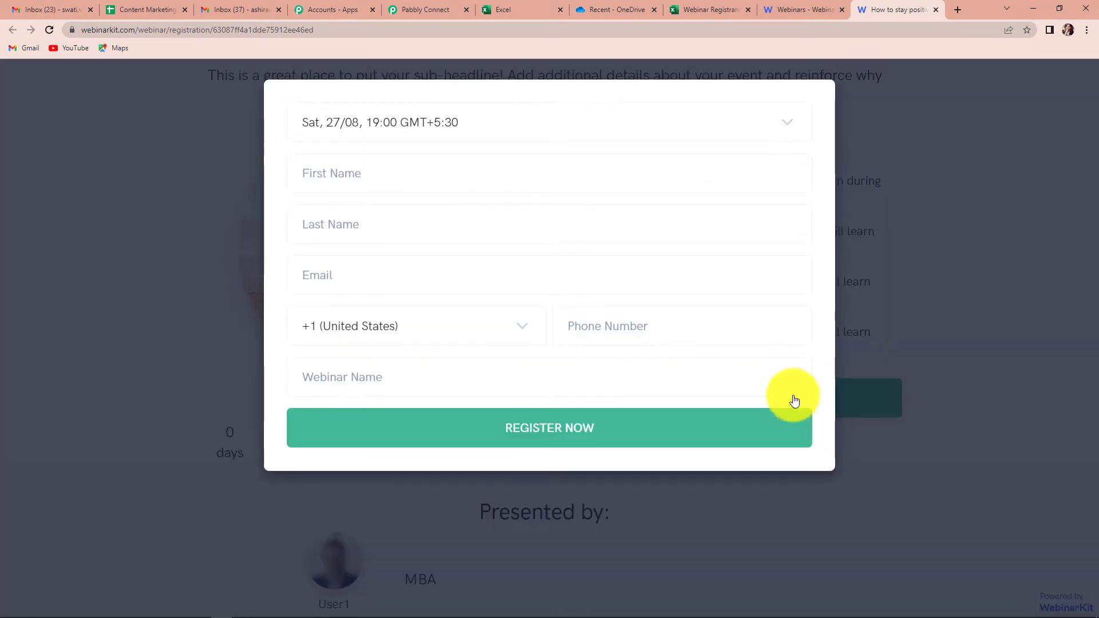
pyautogui.click(380, 172)
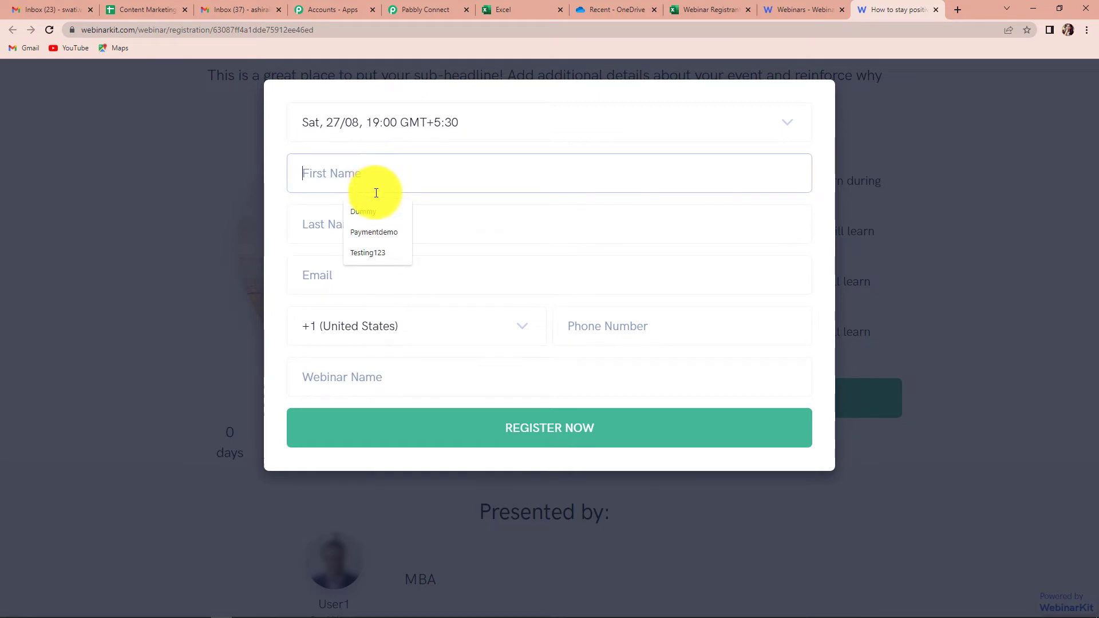
pyautogui.click(370, 212)
pyautogui.click(358, 225)
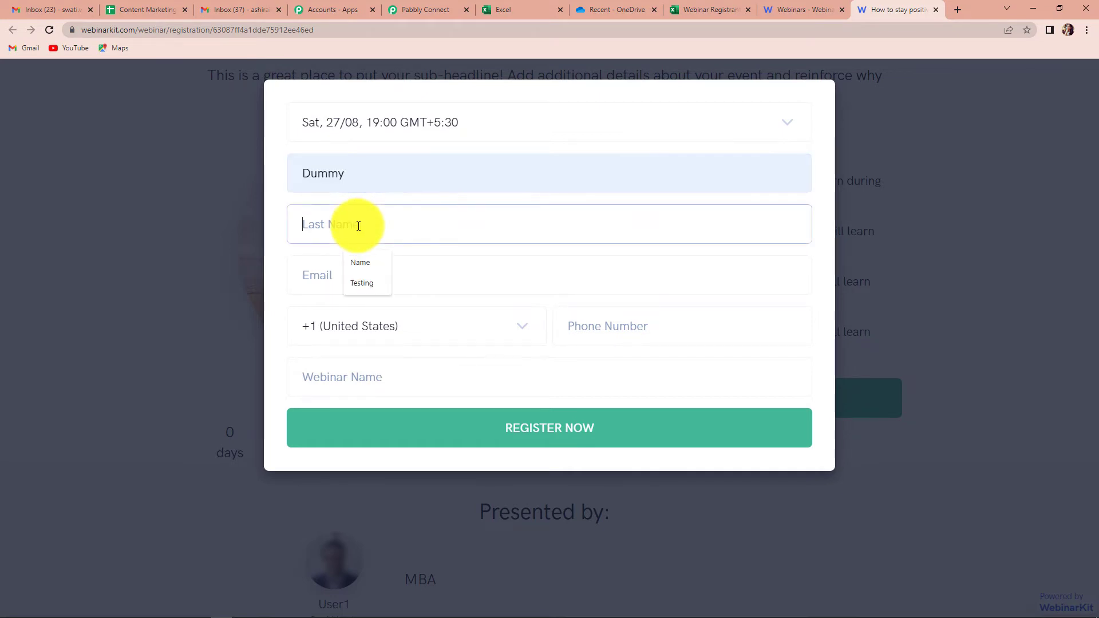
pyautogui.click(361, 261)
pyautogui.click(361, 277)
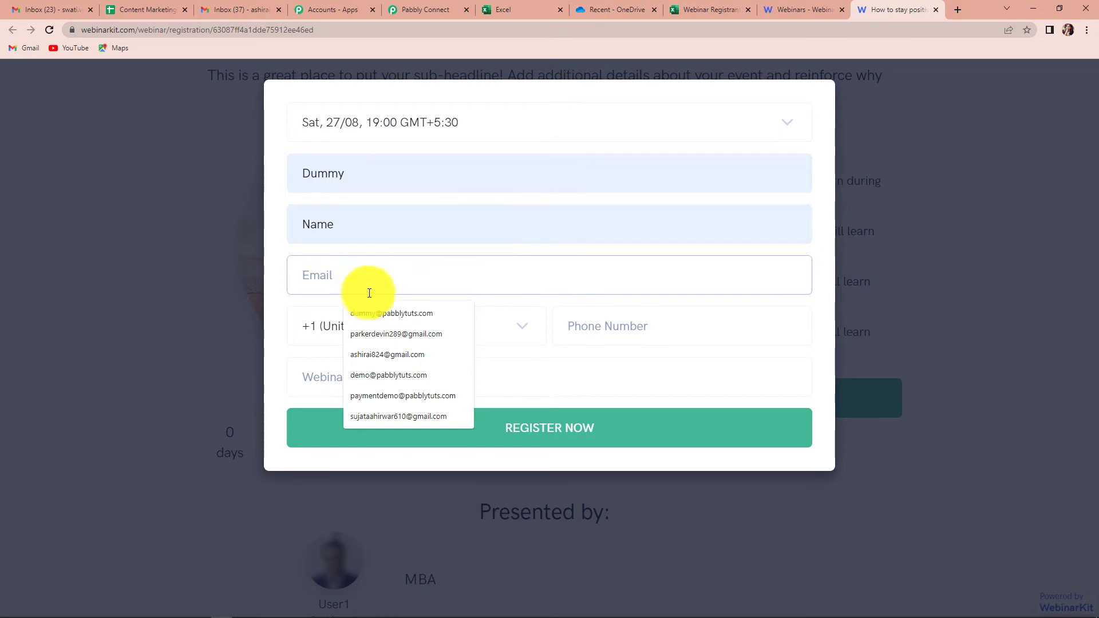
pyautogui.click(372, 314)
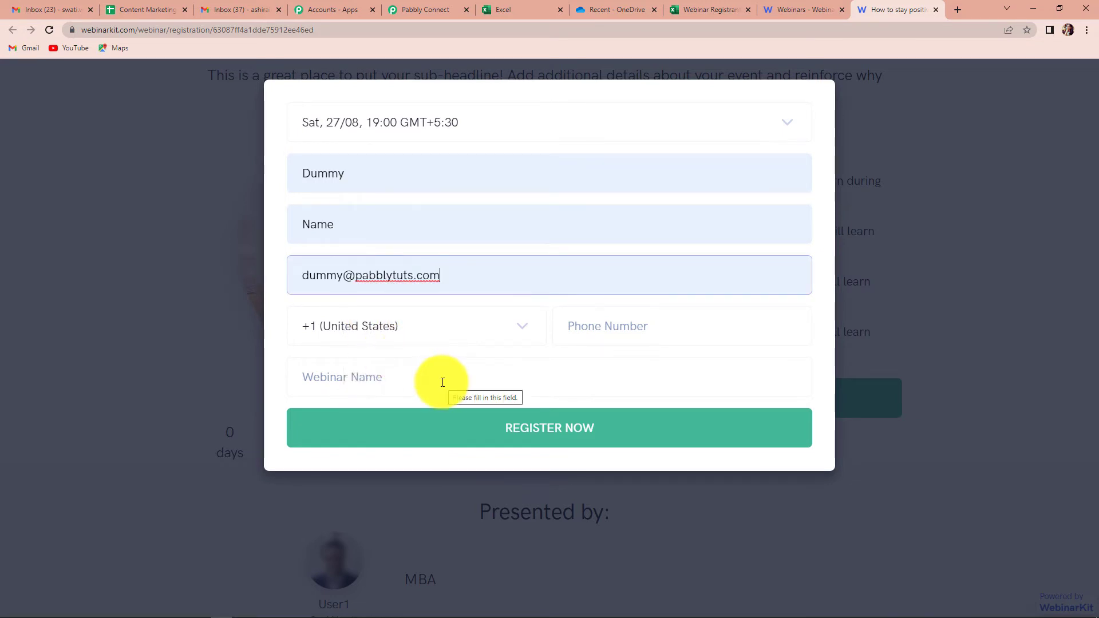
# Step: Set the phone country code to India, enter a phone number, and submit the test registration
pyautogui.click(516, 325)
pyautogui.scroll(-1, 362, 229)
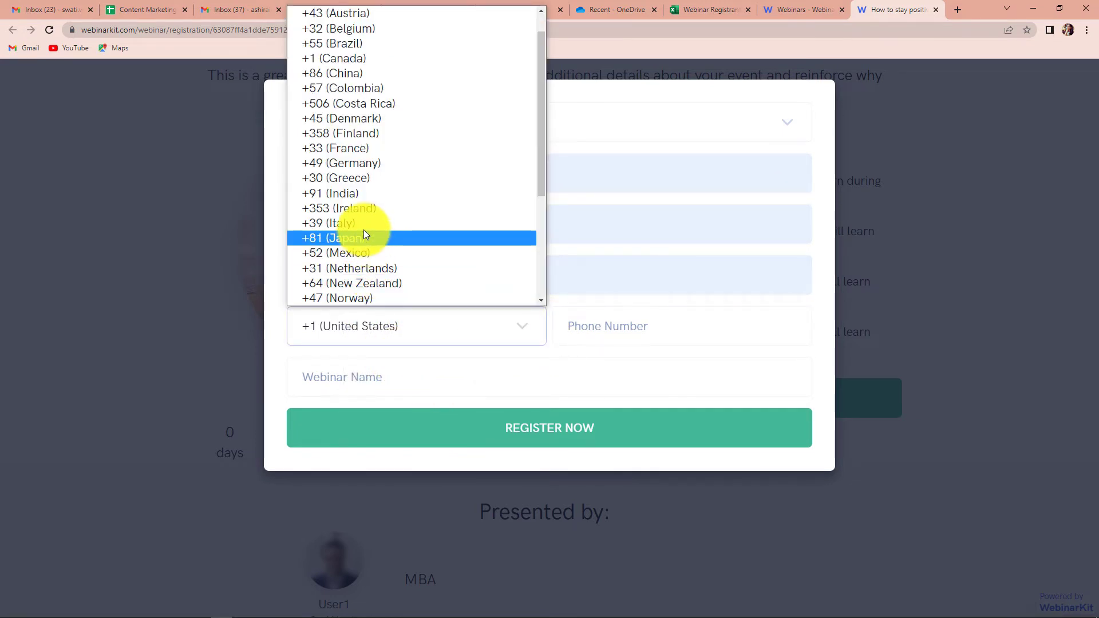
pyautogui.click(358, 195)
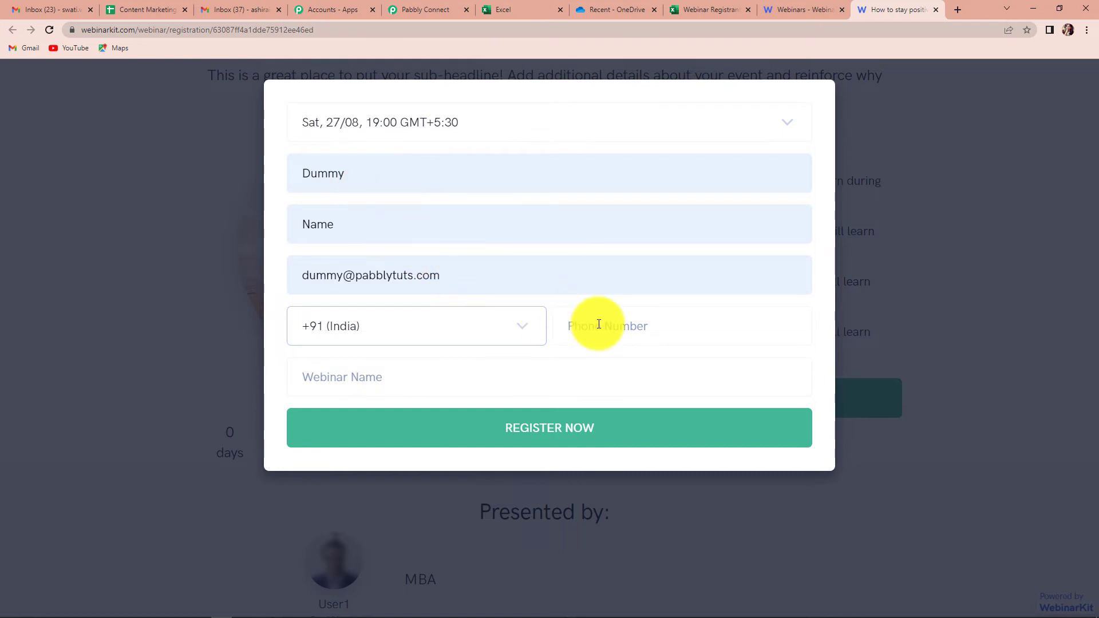
pyautogui.click(630, 325)
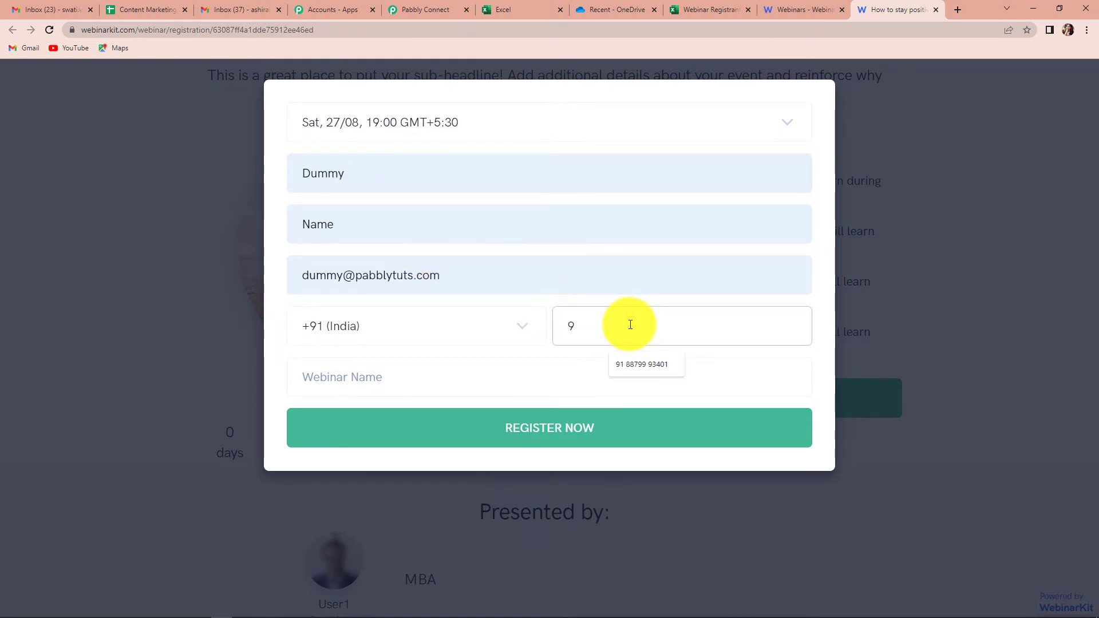
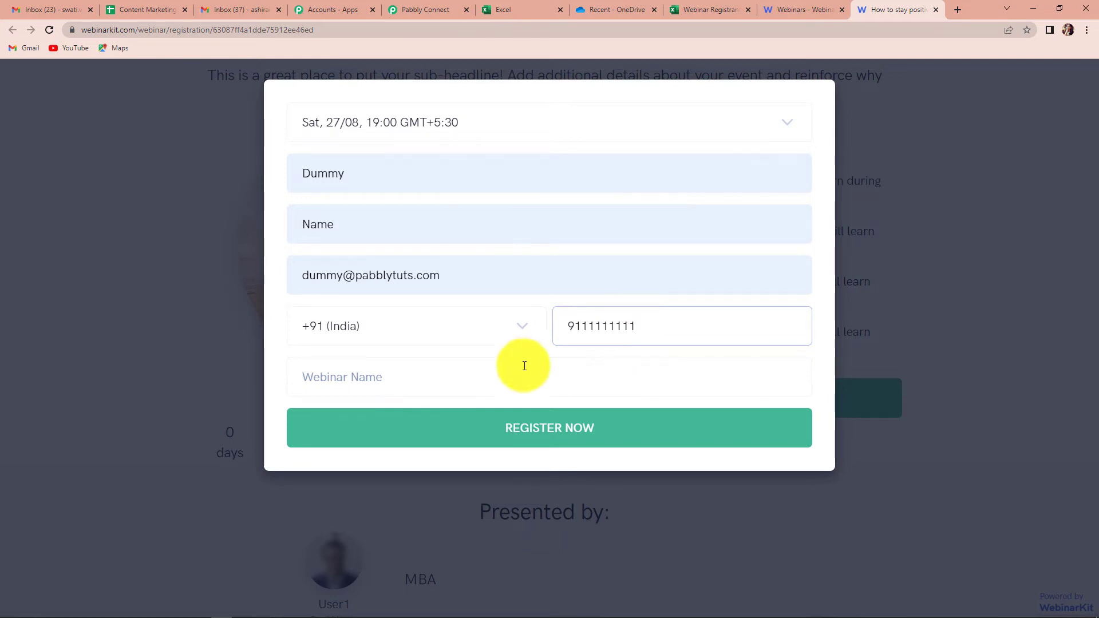
pyautogui.click(362, 378)
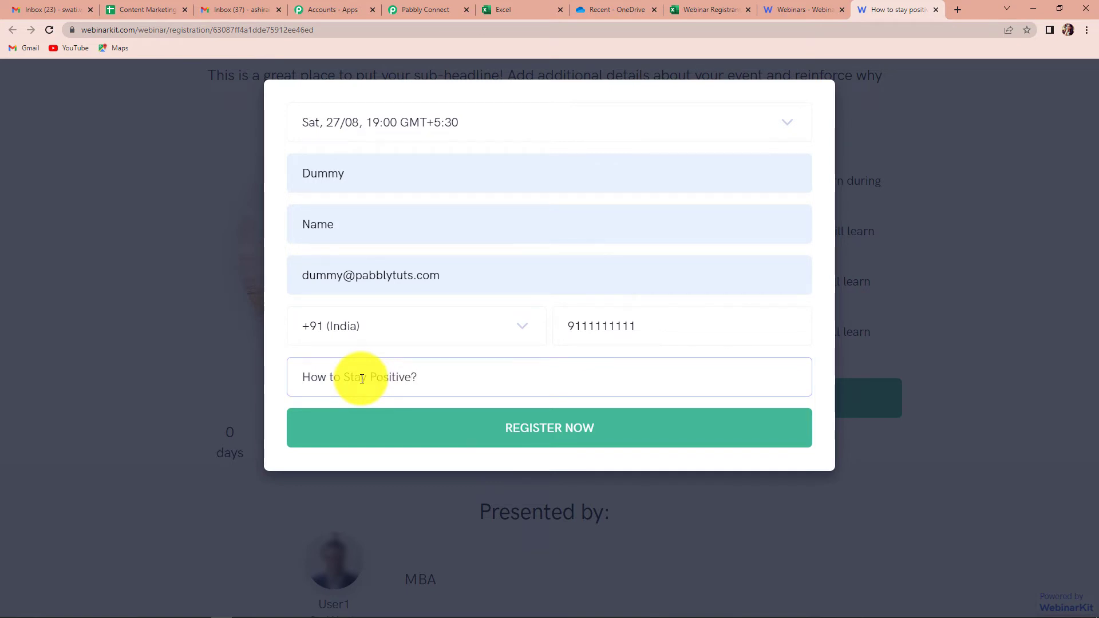
pyautogui.click(497, 437)
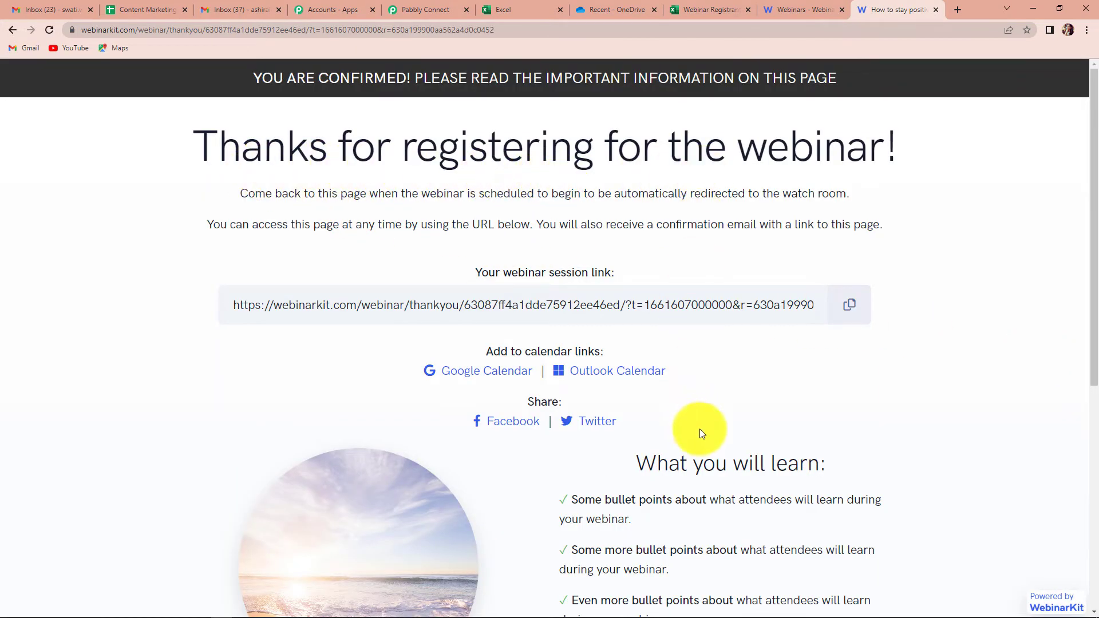
# Step: Check the captured registrant email, name, phone and CustomField1 'How to Stay Positive?' in the workflow
pyautogui.click(428, 6)
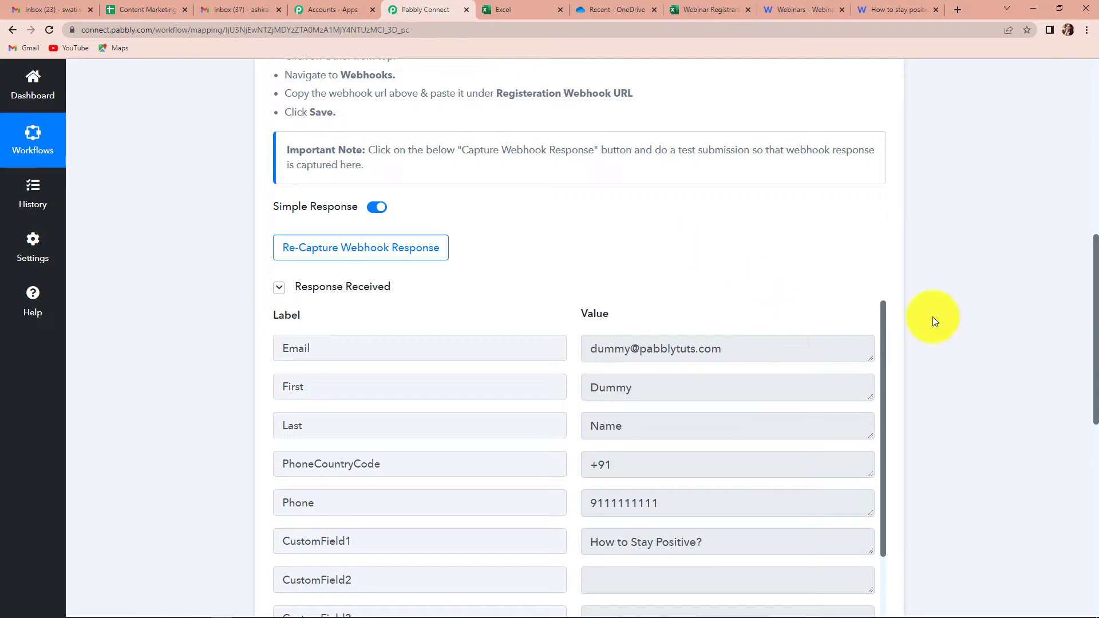
pyautogui.scroll(-3, 973, 315)
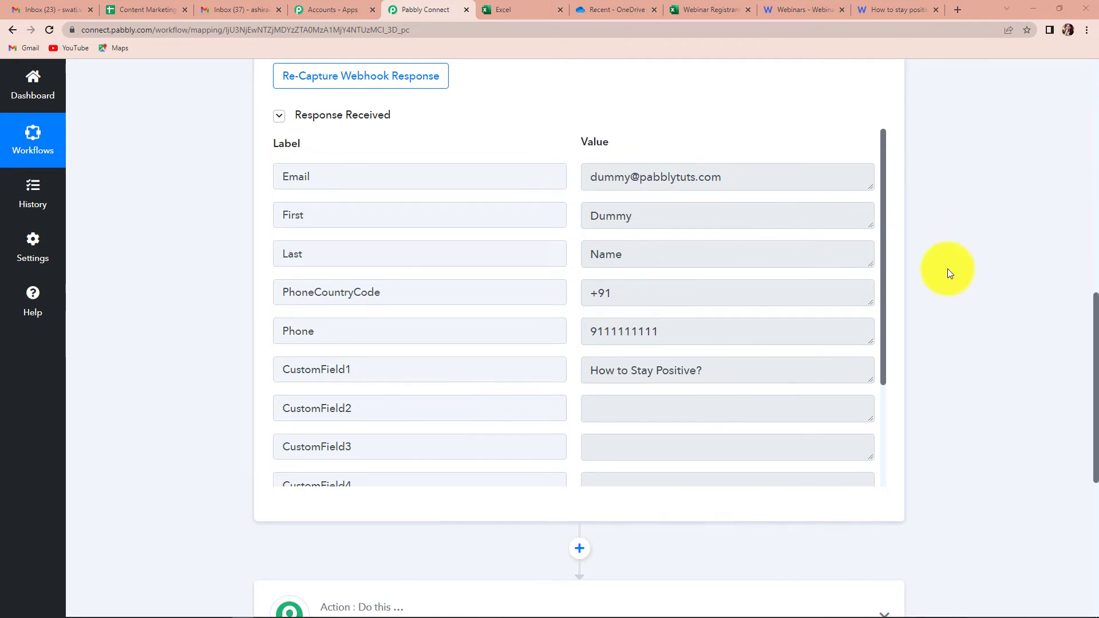
pyautogui.scroll(-6, 946, 270)
# Step: Set the action to Microsoft Excel's Add Row To Worksheet event and begin connecting an account
pyautogui.click(446, 276)
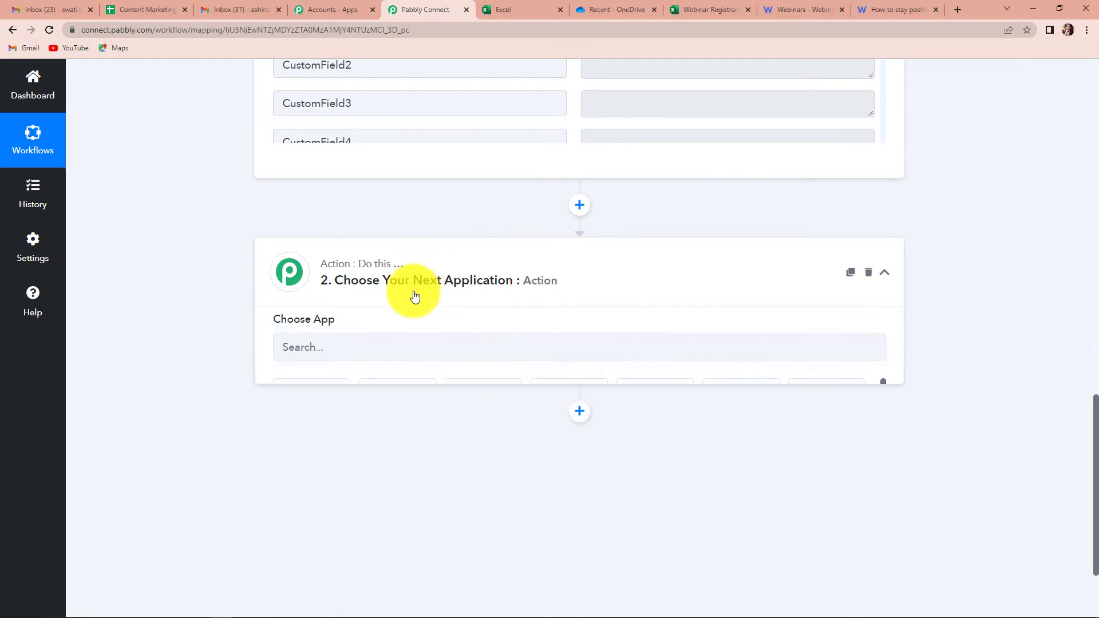
pyautogui.click(377, 355)
pyautogui.write('exce')
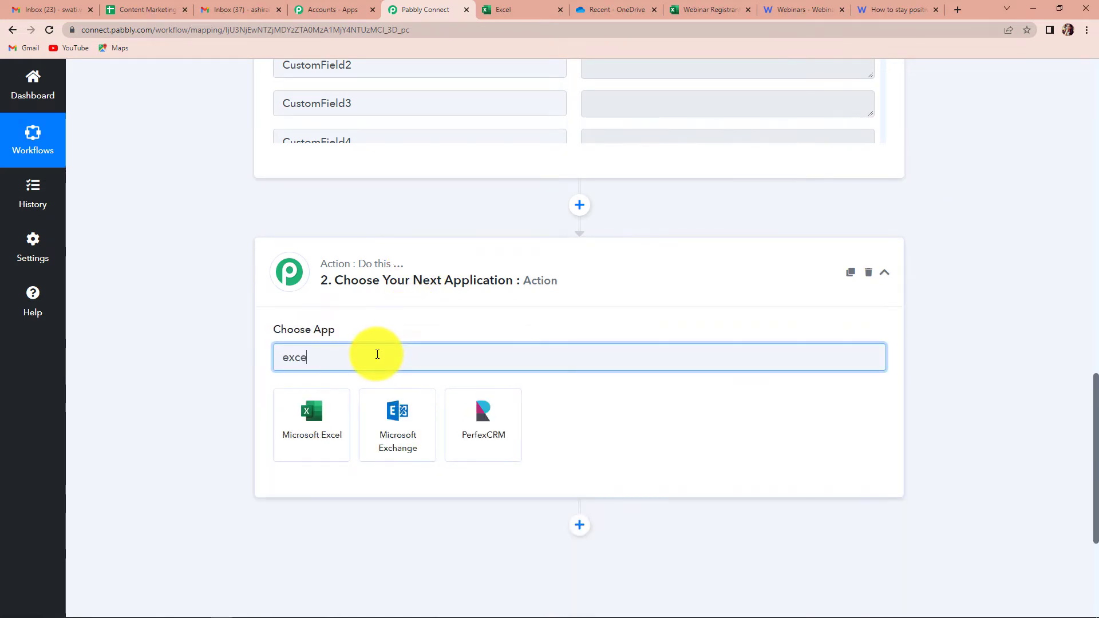
pyautogui.click(298, 418)
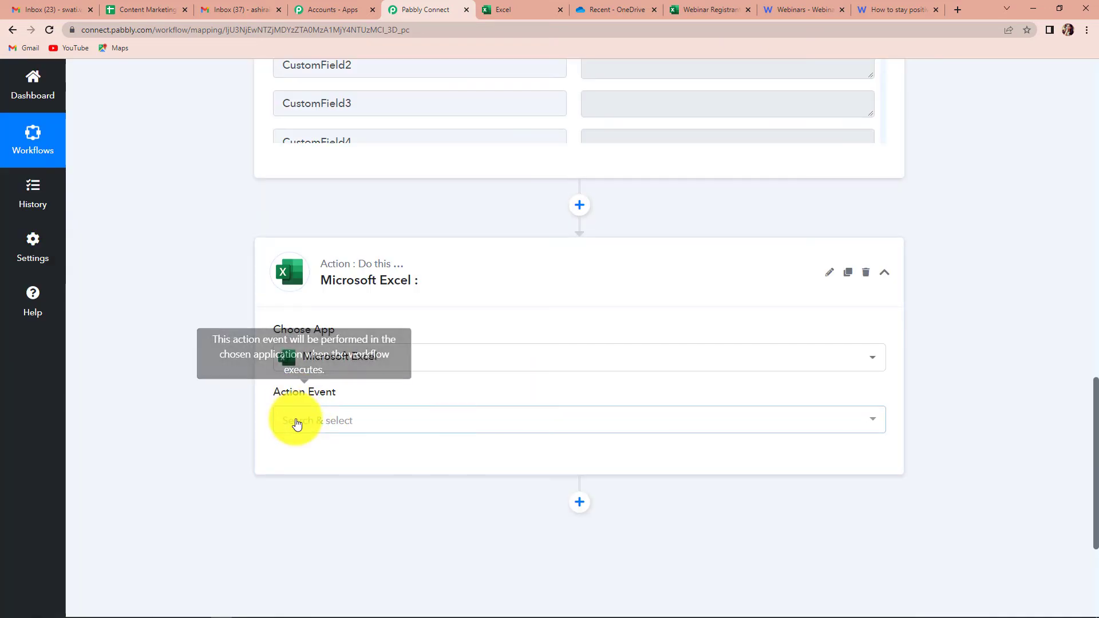
pyautogui.click(309, 425)
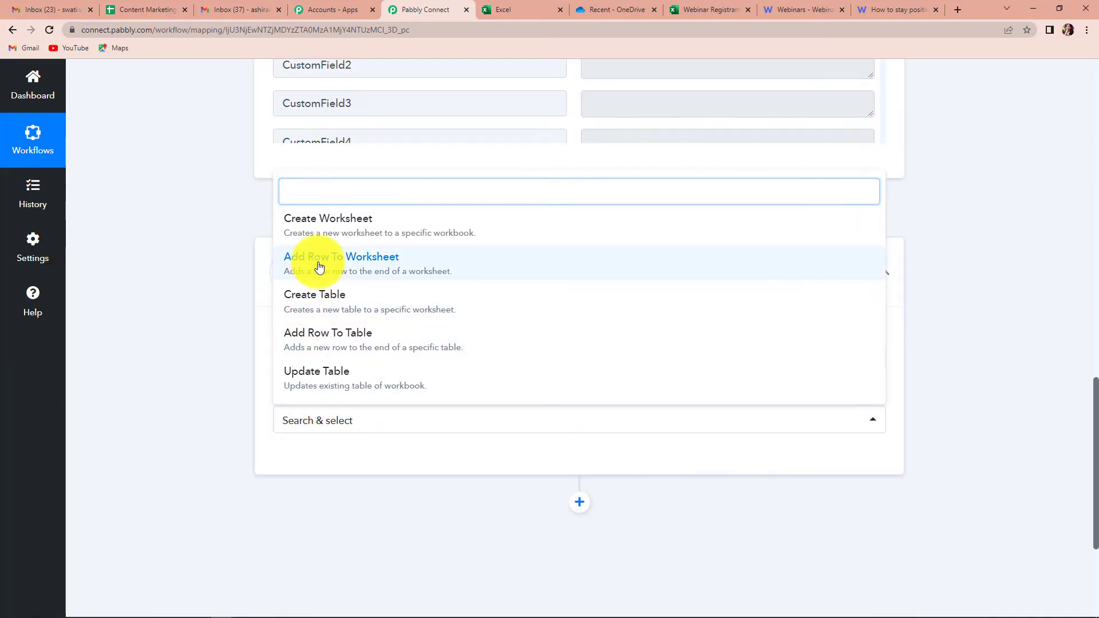
pyautogui.click(319, 267)
pyautogui.click(305, 460)
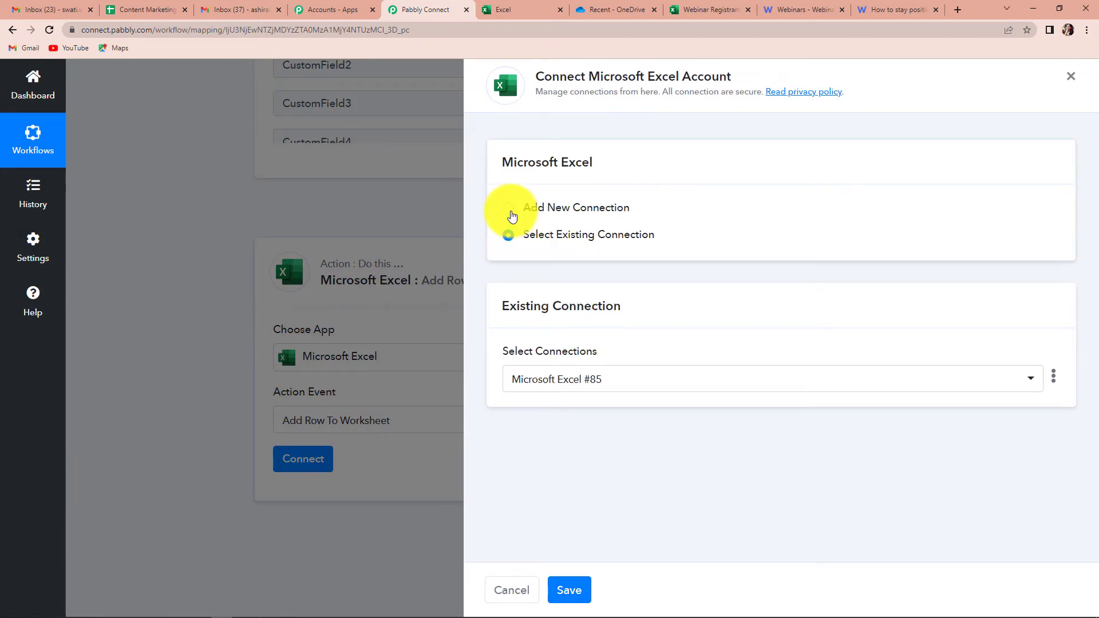
# Step: Authorise a new Microsoft Excel connection with the Microsoft account and grant Pabbly Connect access
pyautogui.click(509, 208)
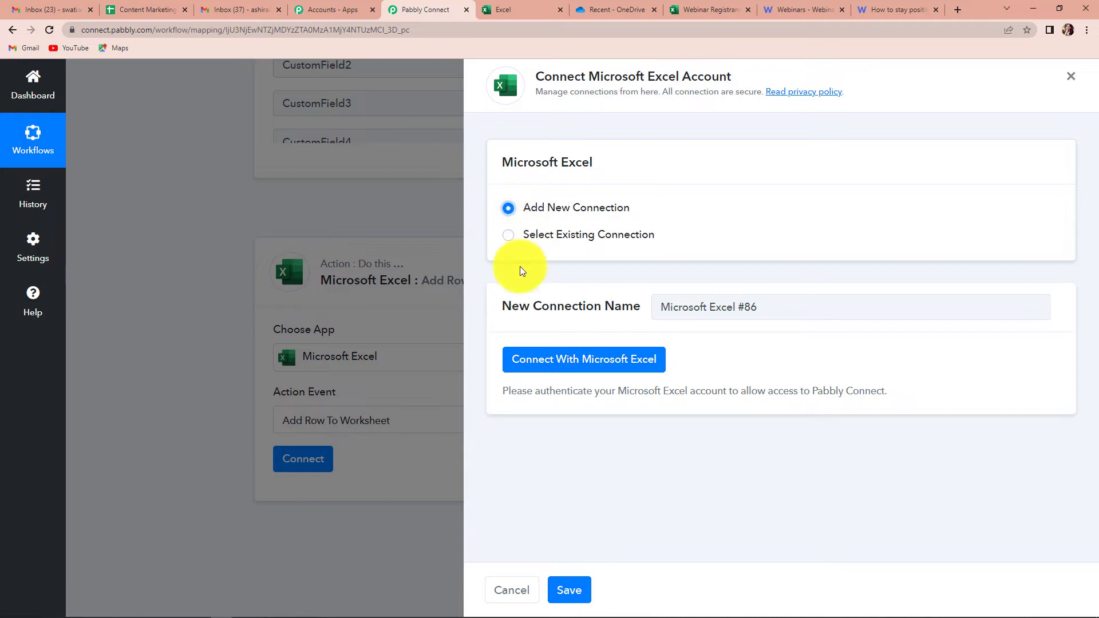
pyautogui.click(606, 369)
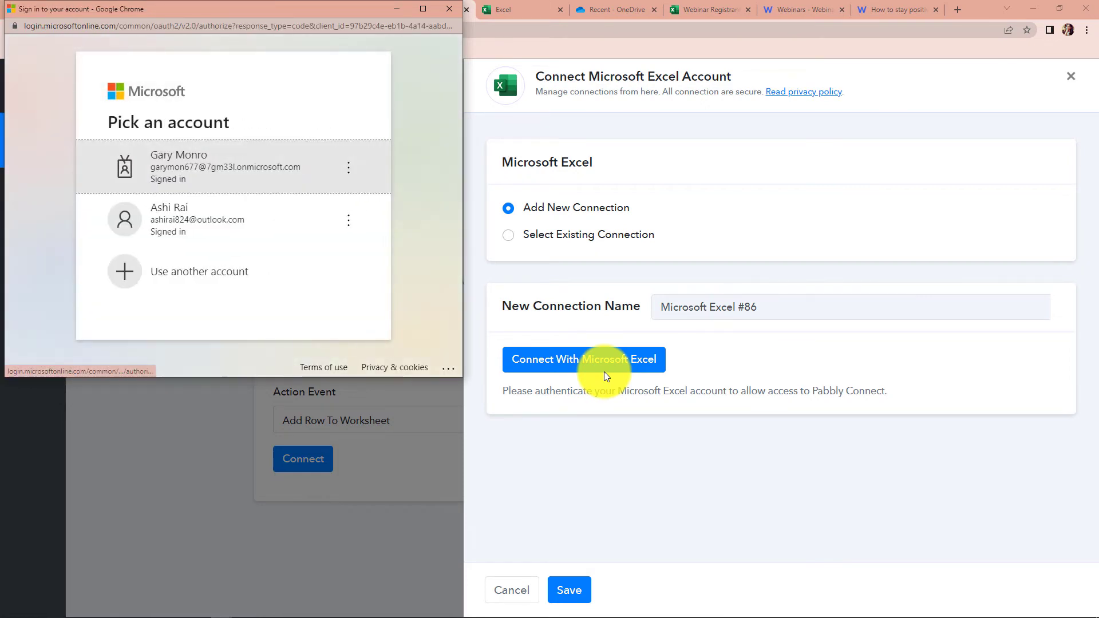
pyautogui.click(193, 223)
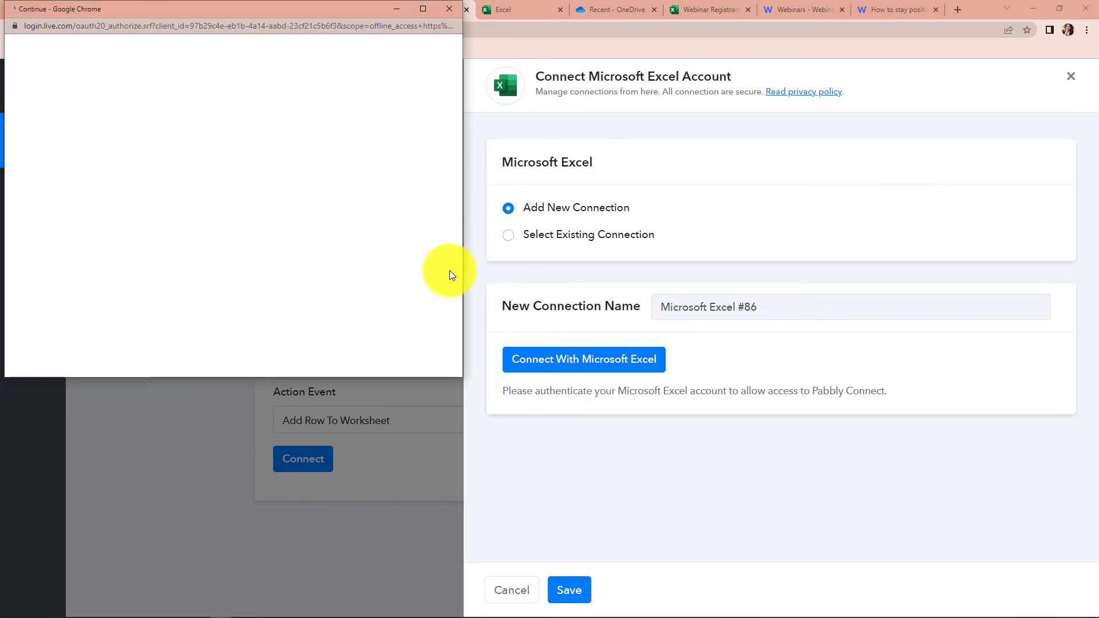
pyautogui.scroll(-5, 359, 230)
pyautogui.scroll(-3, 359, 229)
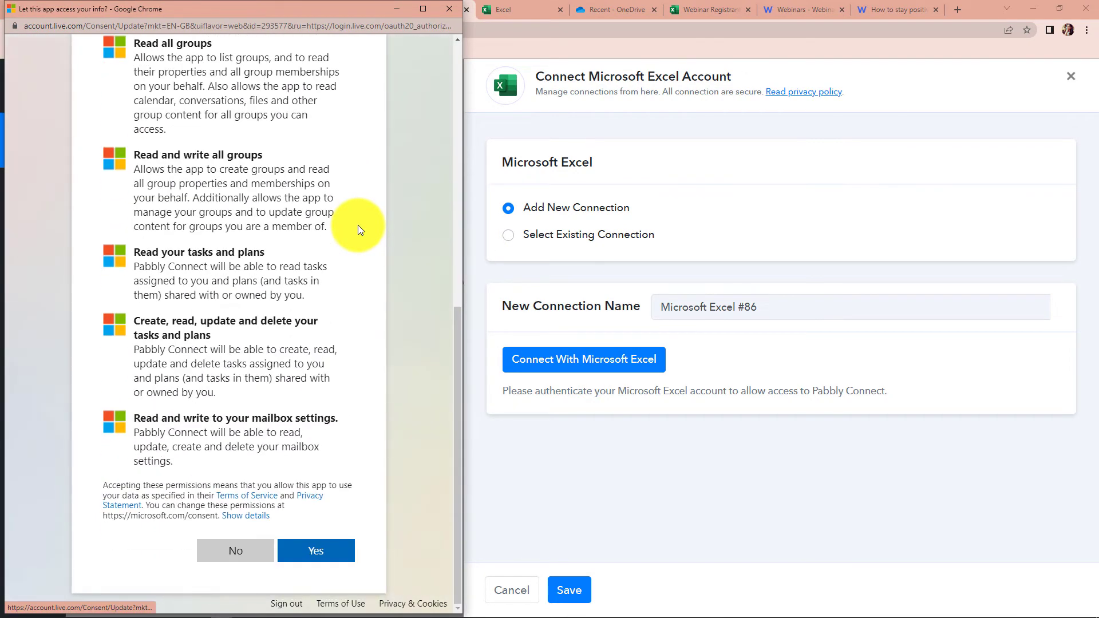
pyautogui.click(314, 550)
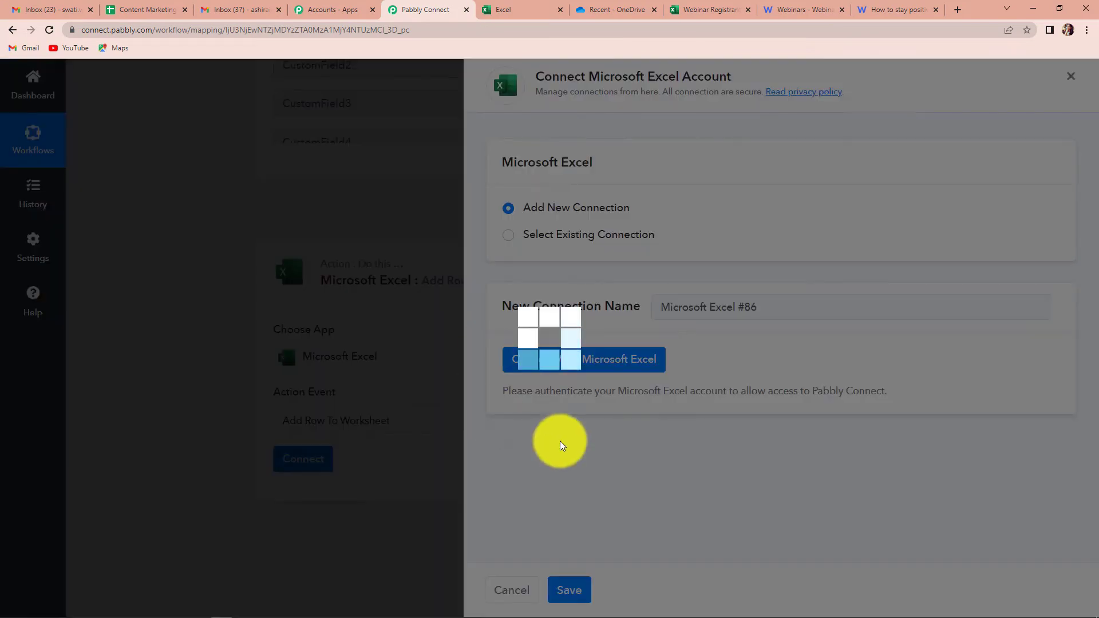
pyautogui.click(582, 395)
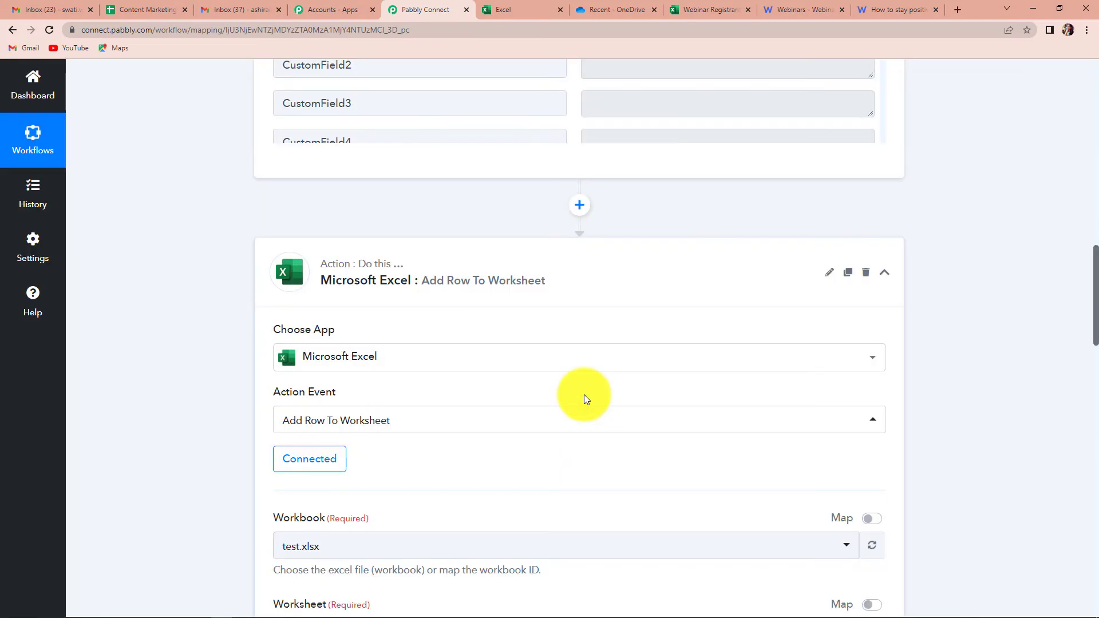
# Step: Scroll to review the Registrants headers: First Name, Last Name, Email, Phone, Webinar Topic
pyautogui.scroll(-6, 584, 394)
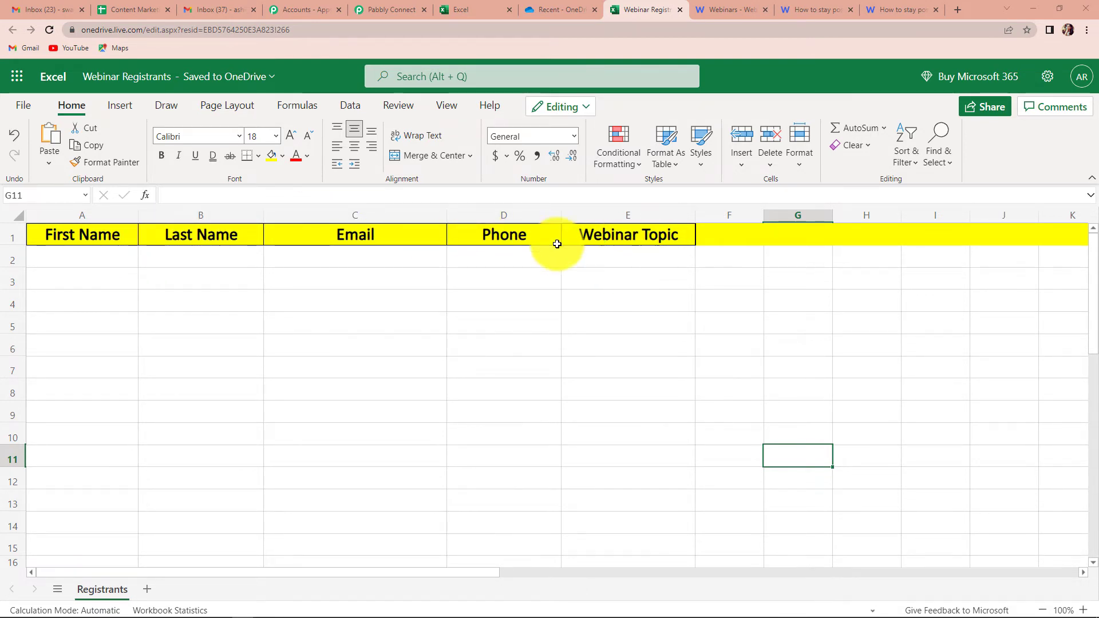
# Step: Point the Excel action at the Webinar Registrants.xlsx workbook and its Registrants worksheet
pyautogui.click(390, 18)
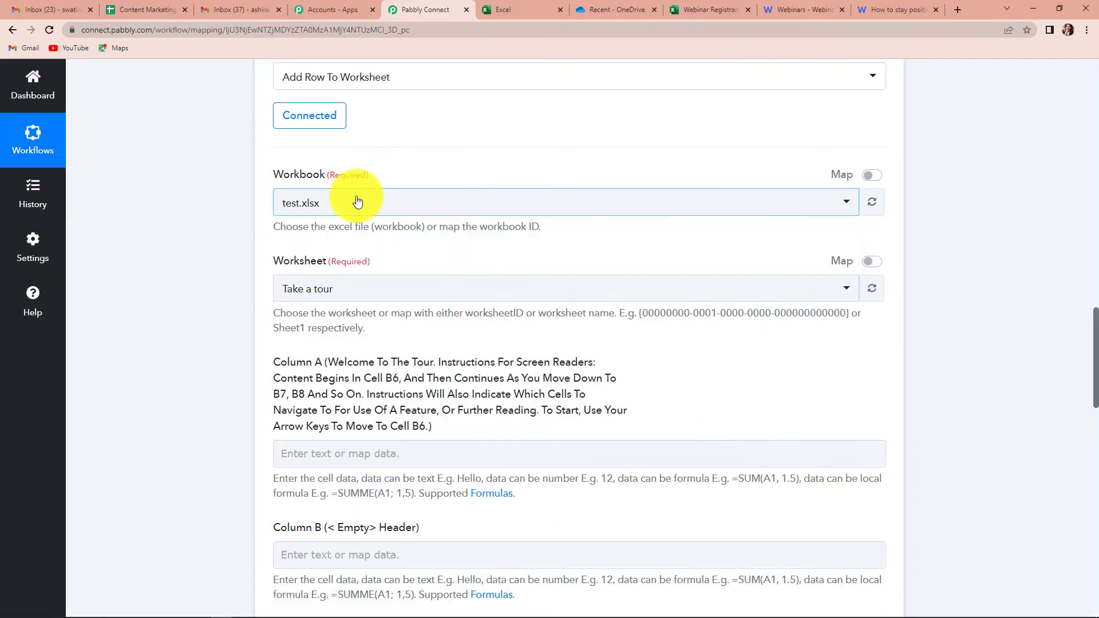
pyautogui.click(356, 201)
pyautogui.write('webina')
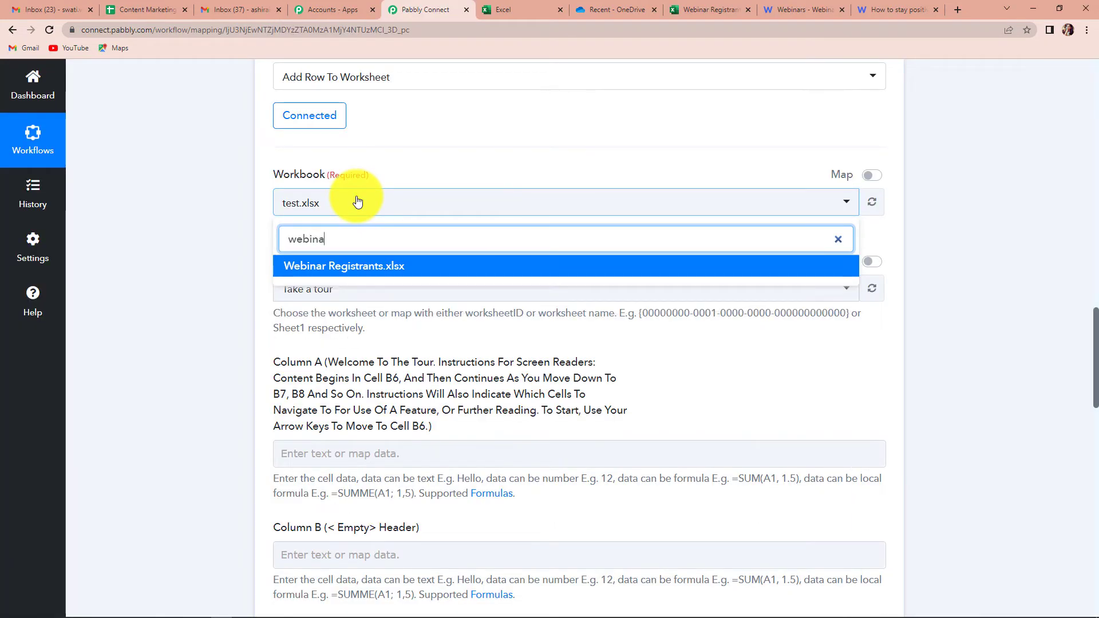
pyautogui.click(390, 265)
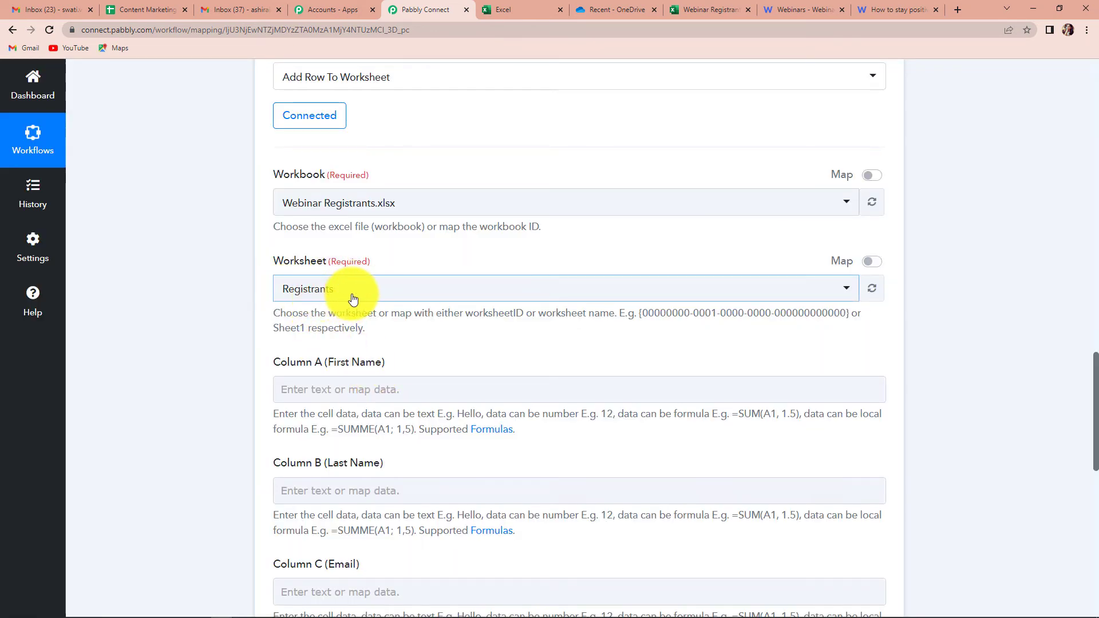
pyautogui.scroll(-3, 352, 296)
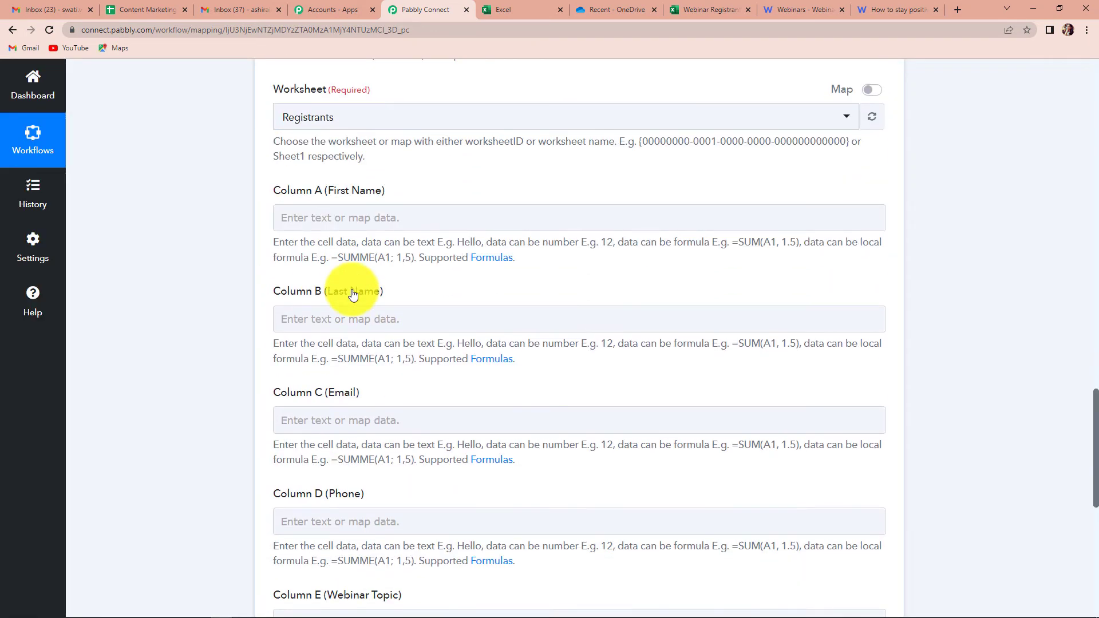
# Step: Map the registrant's first and last names into Columns A and B
pyautogui.click(313, 224)
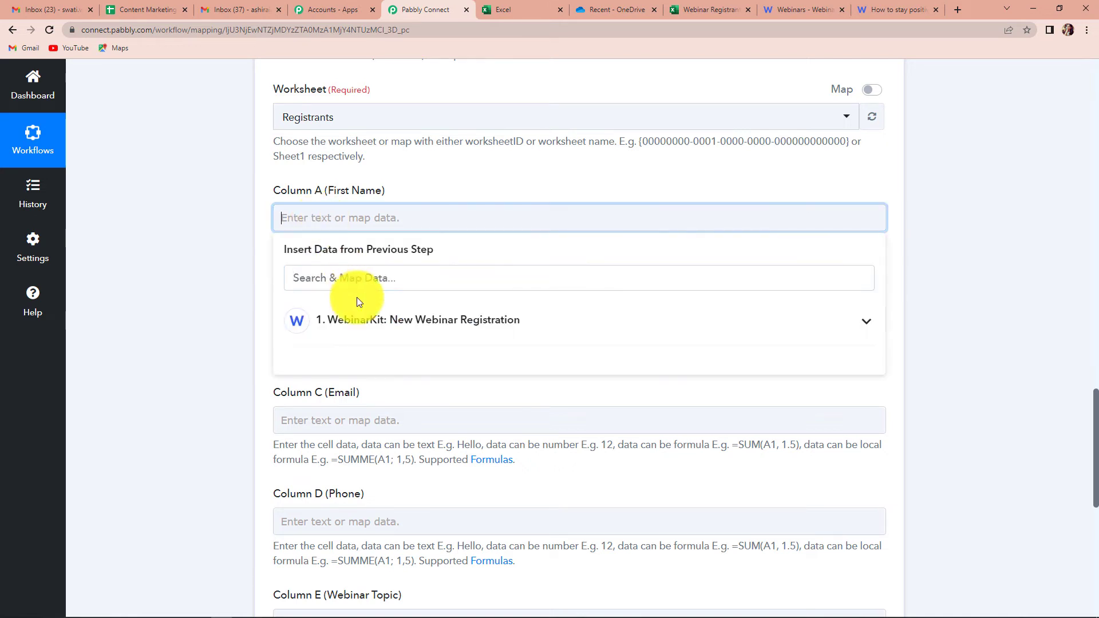
pyautogui.click(371, 322)
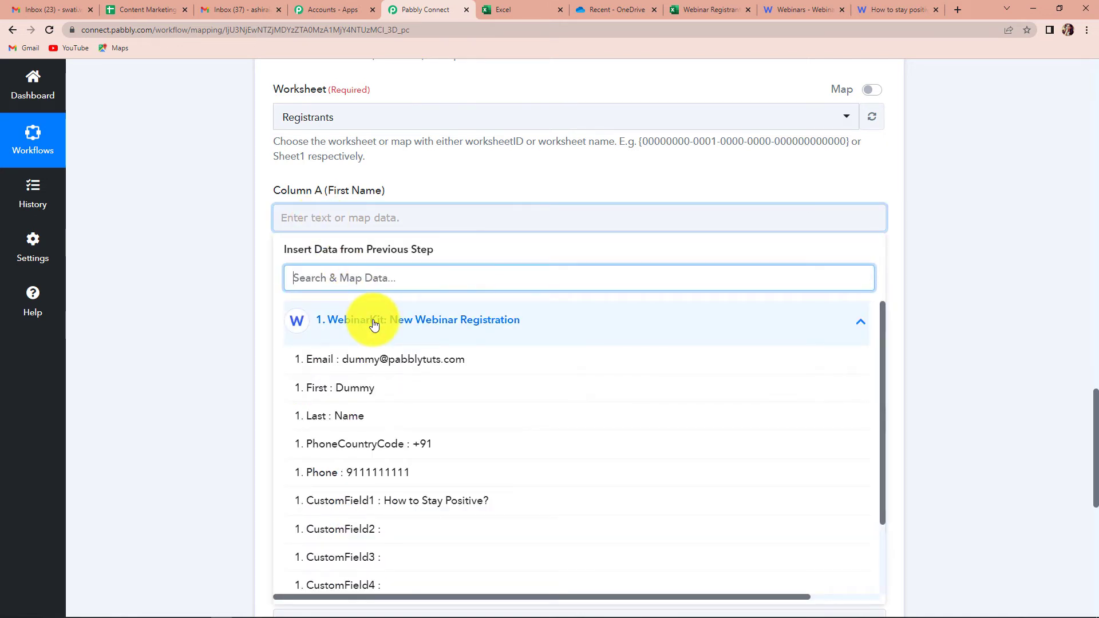
pyautogui.click(358, 387)
pyautogui.click(146, 283)
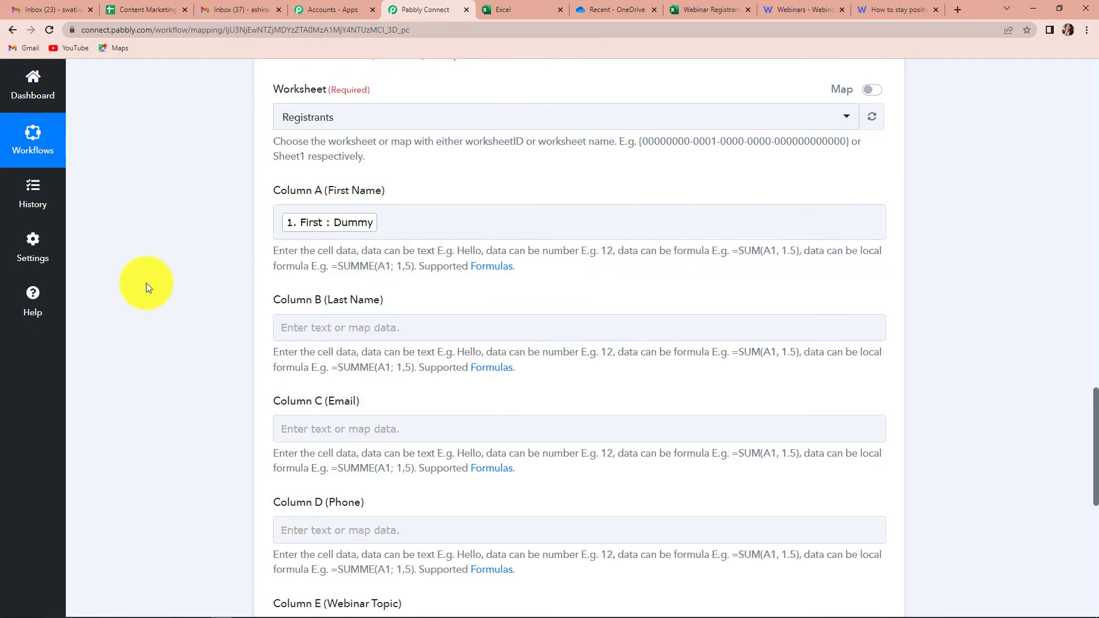
pyautogui.scroll(-3, 146, 283)
pyautogui.click(344, 157)
pyautogui.click(378, 266)
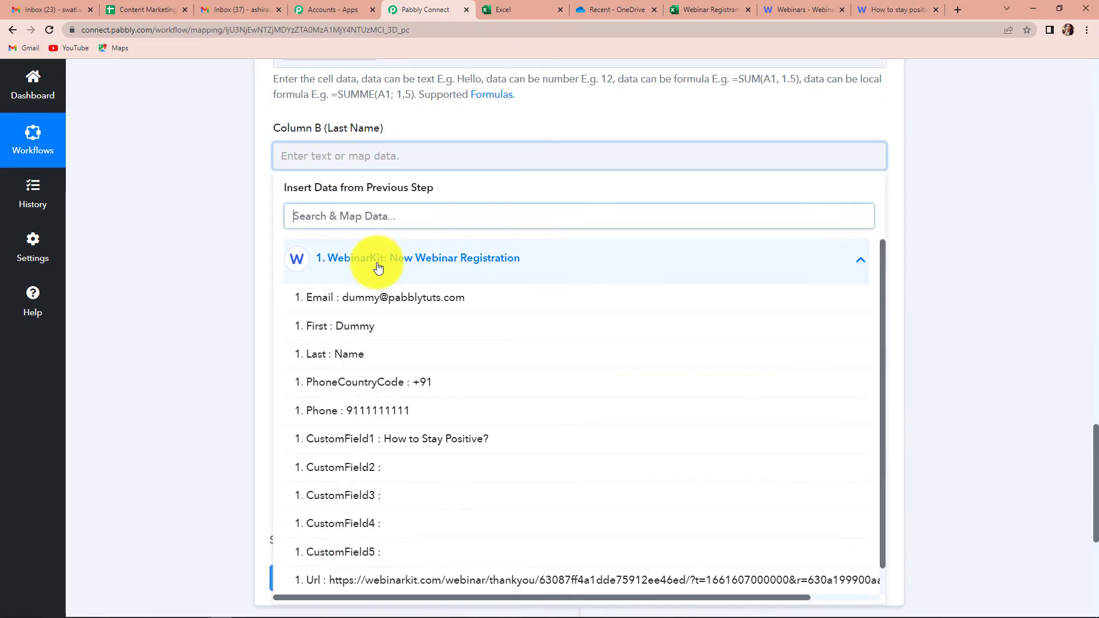
pyautogui.click(337, 353)
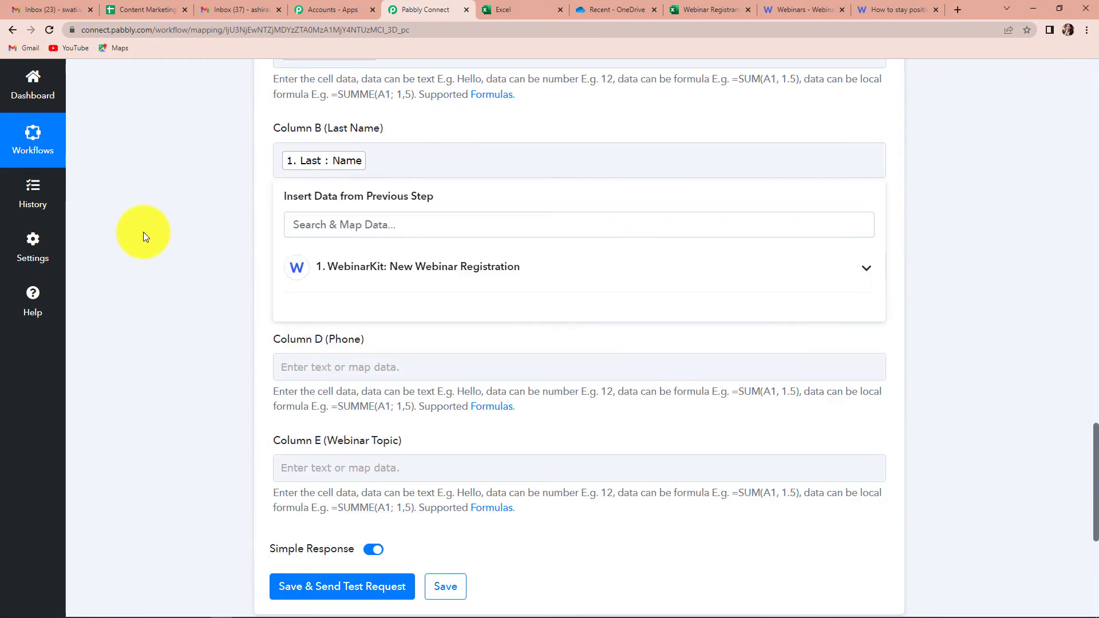
pyautogui.click(143, 232)
# Step: Map email, phone and CustomField1 webinar topic into Columns C, D and E
pyautogui.click(337, 261)
pyautogui.click(366, 367)
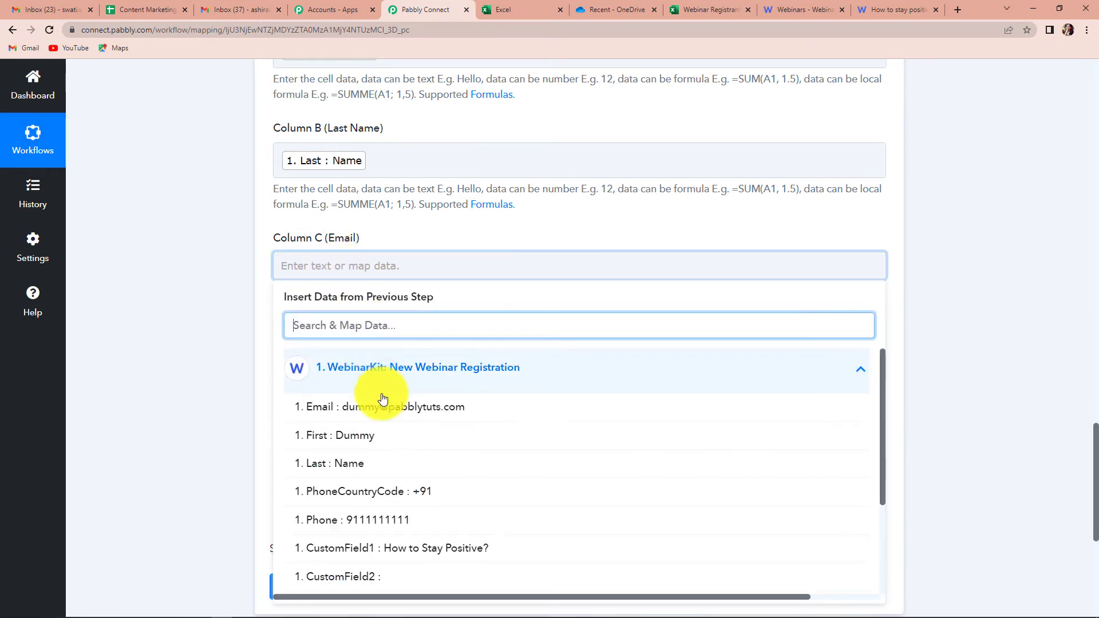
pyautogui.click(387, 409)
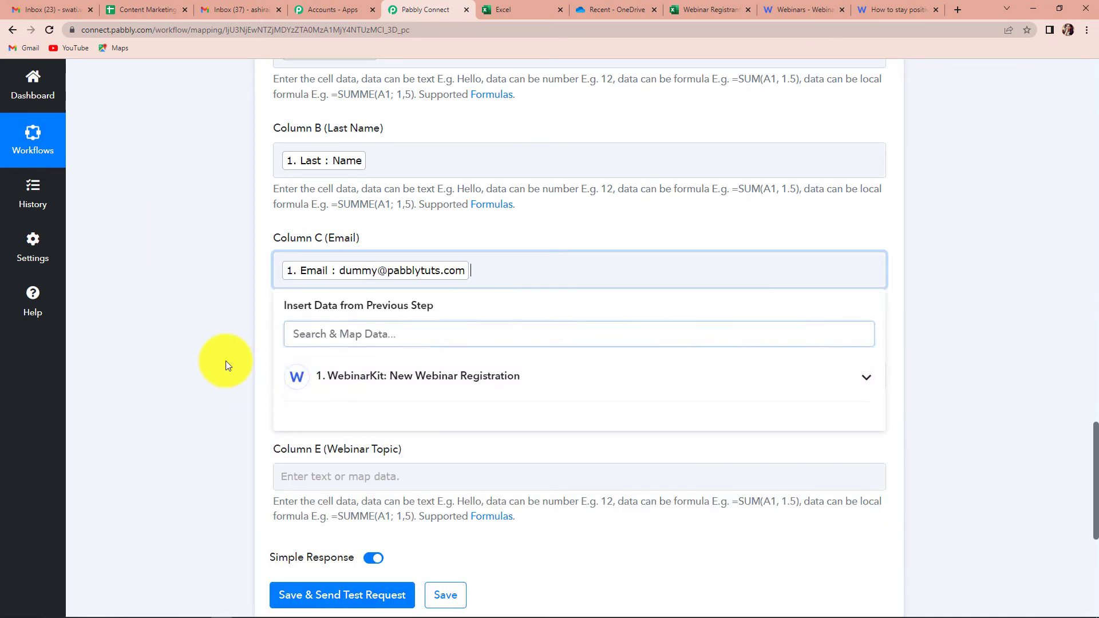
pyautogui.click(225, 361)
pyautogui.scroll(-1, 222, 356)
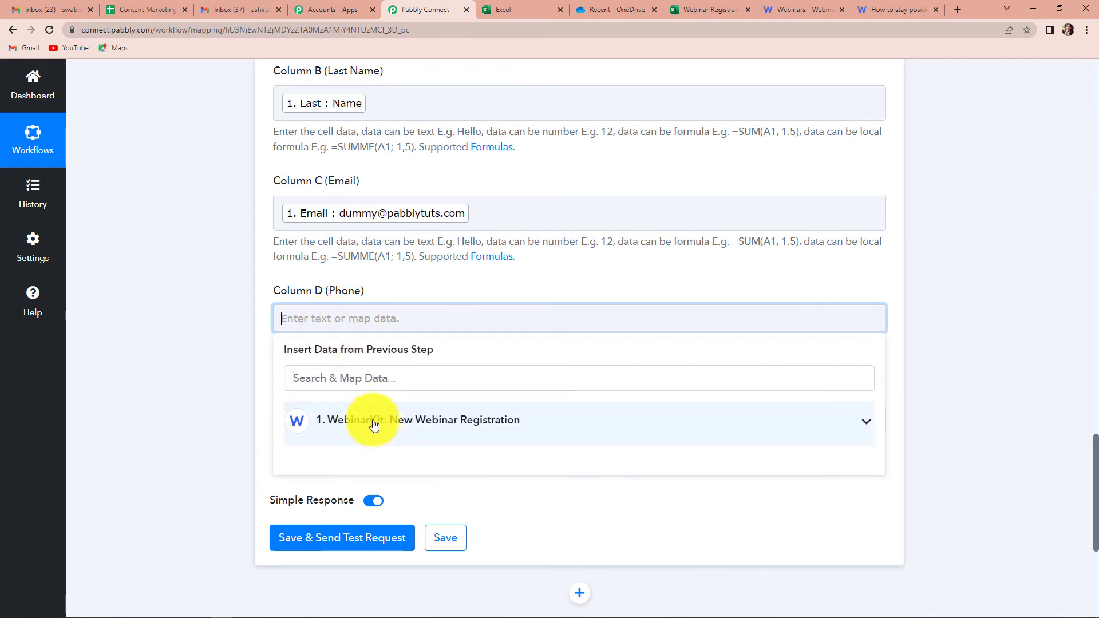
pyautogui.click(306, 423)
pyautogui.click(361, 572)
pyautogui.click(188, 382)
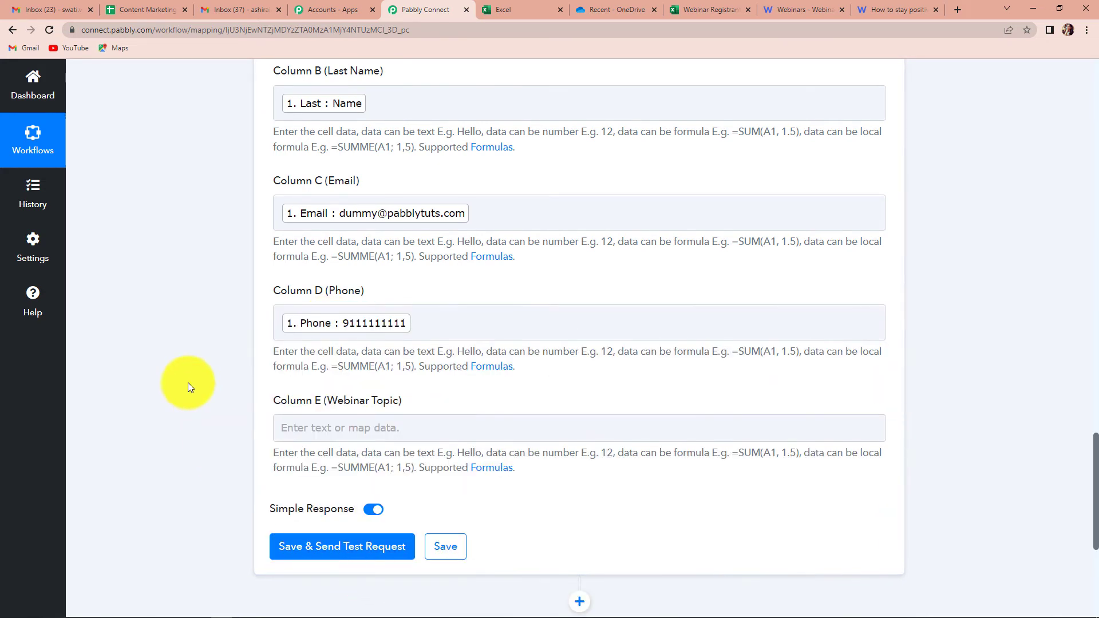
pyautogui.scroll(-1, 188, 382)
pyautogui.click(400, 370)
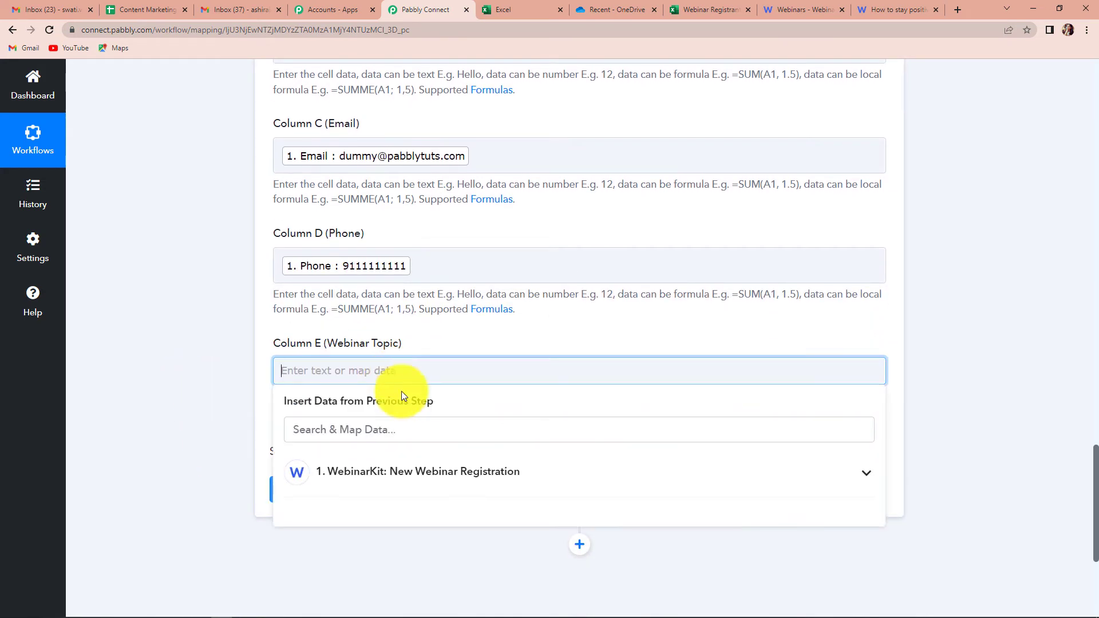
pyautogui.click(392, 472)
pyautogui.scroll(-3, 395, 532)
pyautogui.click(411, 509)
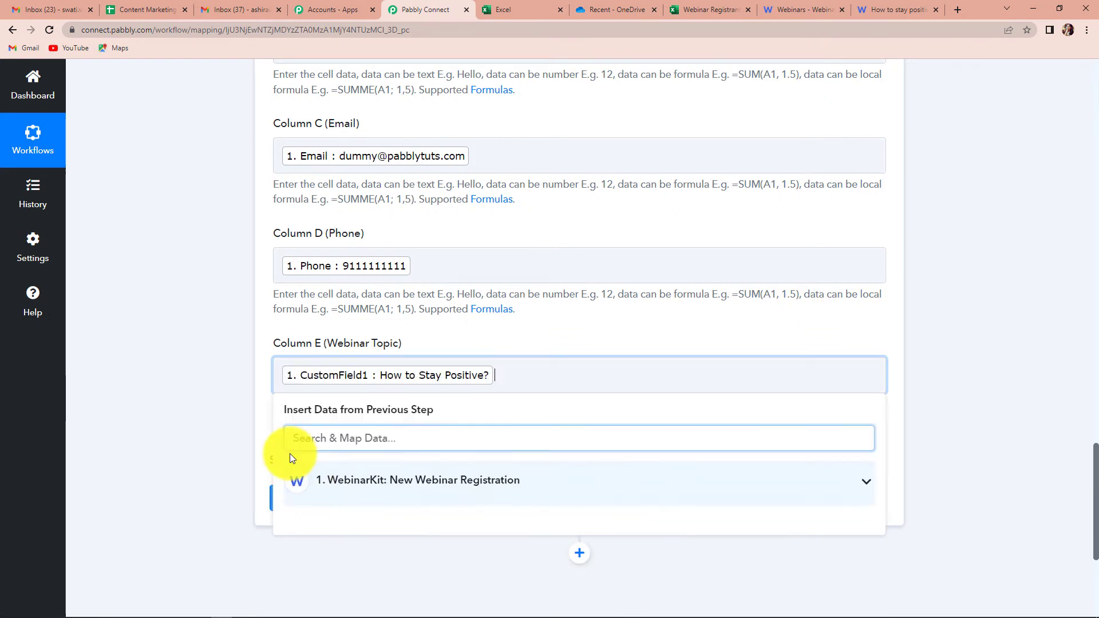
pyautogui.click(244, 409)
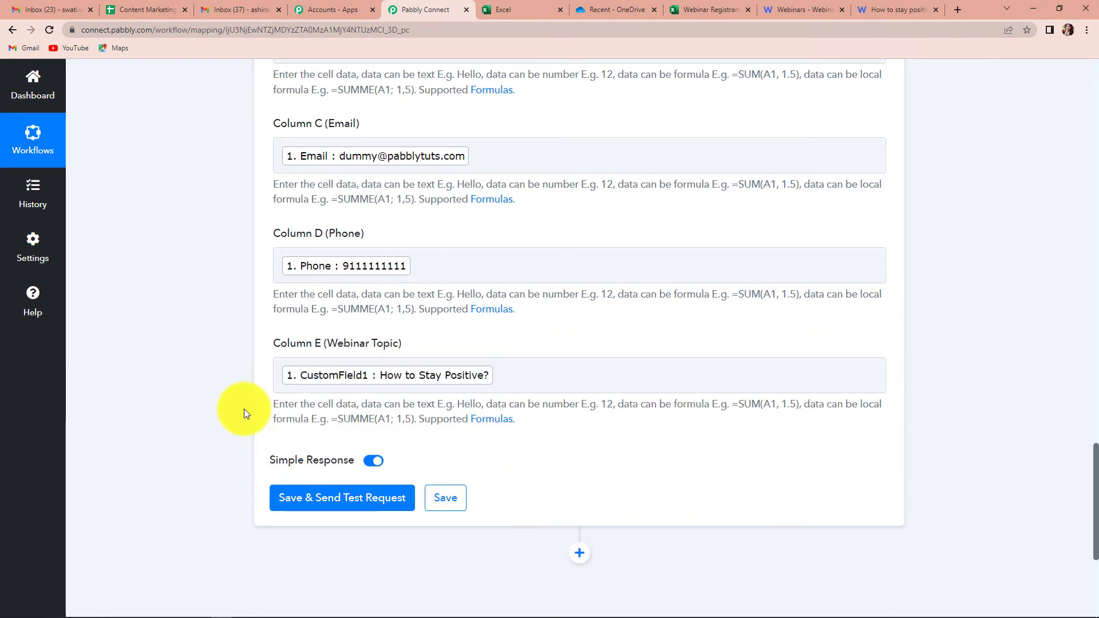
# Step: Save and send a test request, reviewing the Dummy Name row values at range A4:E4
pyautogui.click(309, 498)
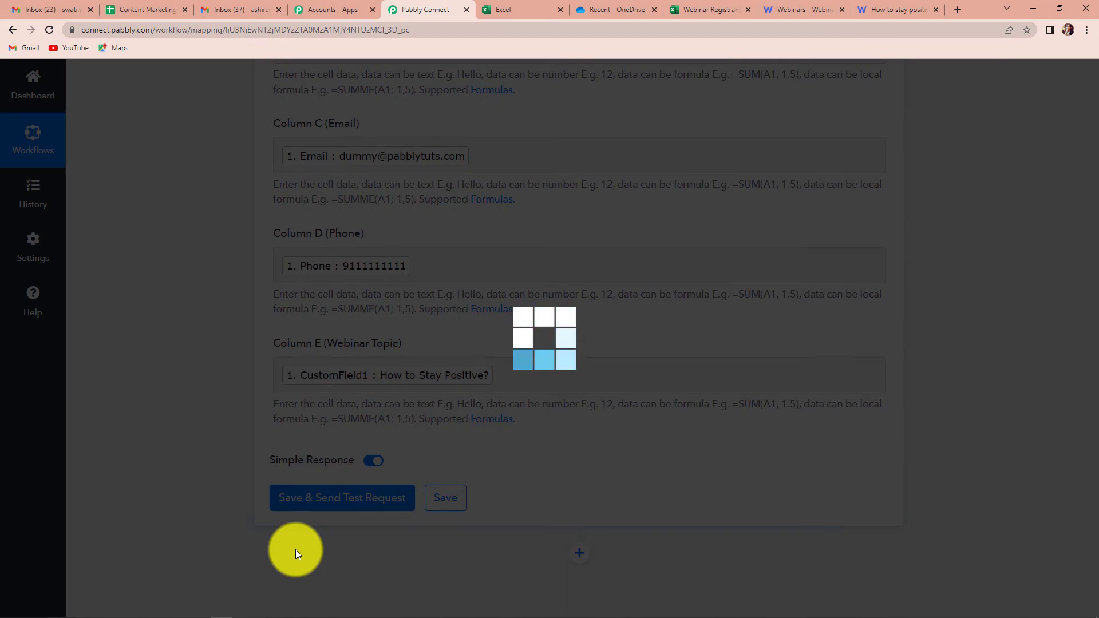
pyautogui.scroll(-4, 974, 409)
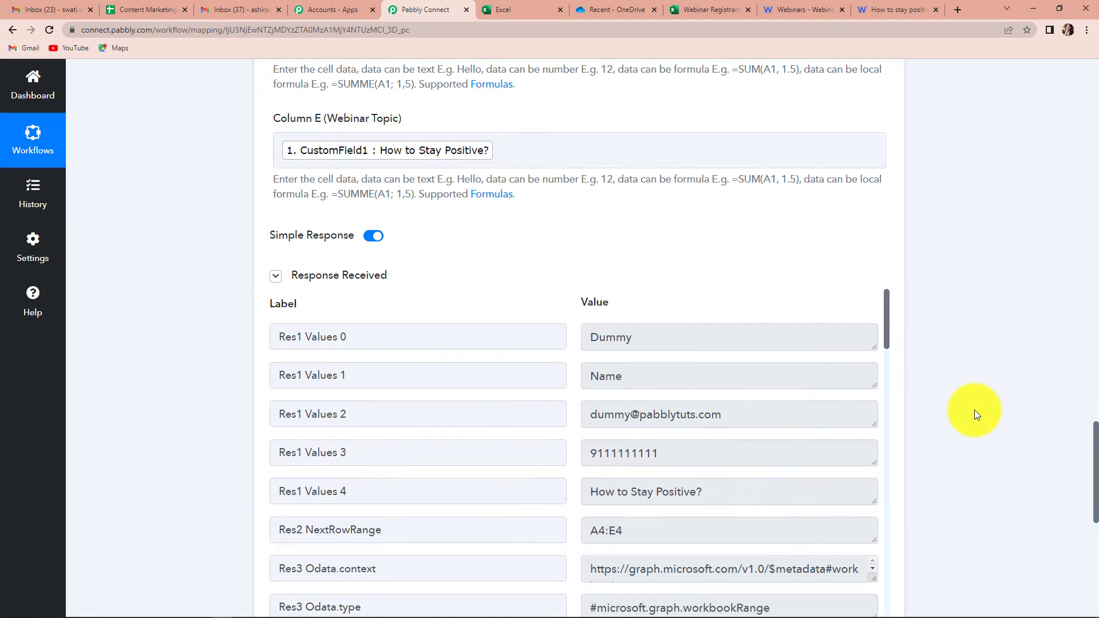
pyautogui.scroll(-2, 974, 409)
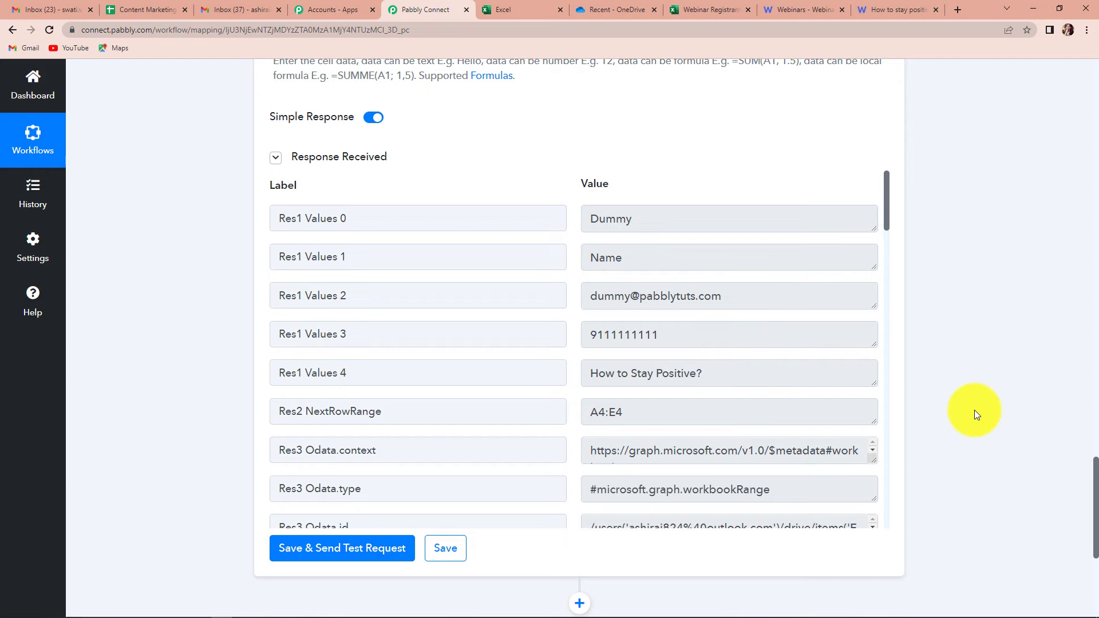
# Step: Reload the Webinar Registrants workbook to check for the Dummy Name test row
pyautogui.click(691, 9)
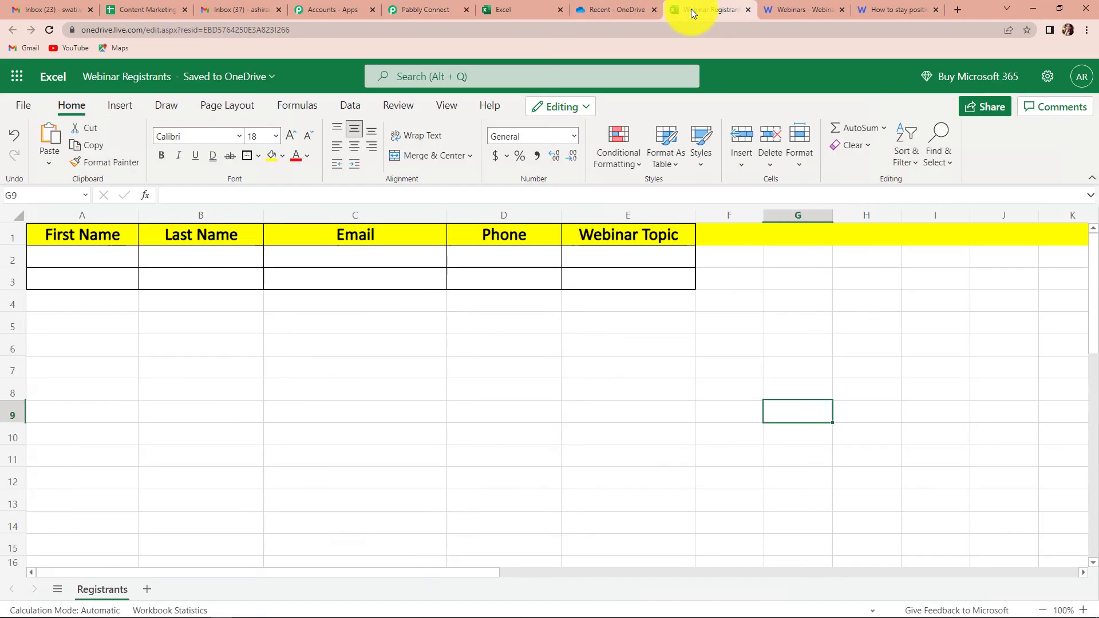
pyautogui.click(49, 29)
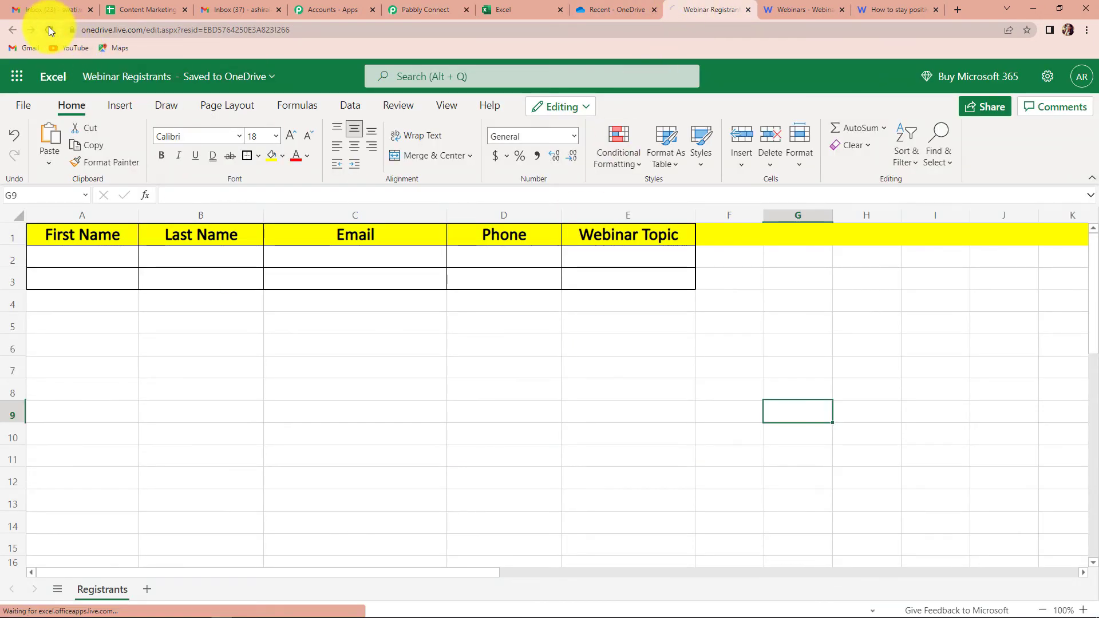
pyautogui.click(426, 459)
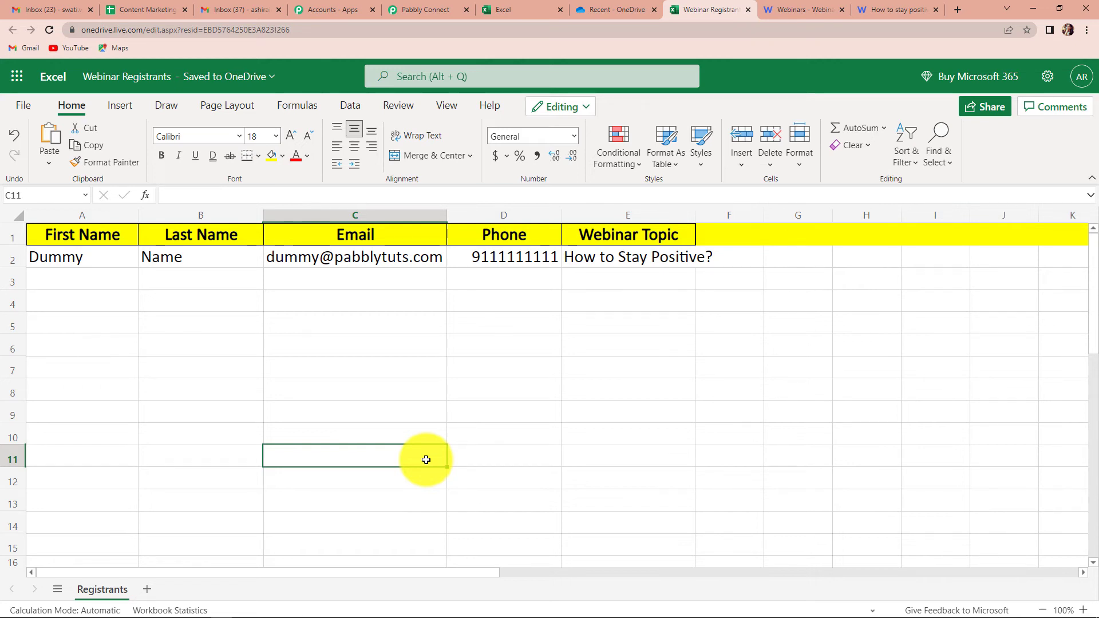
# Step: Open the webinar's registration page and its registration form
pyautogui.click(786, 5)
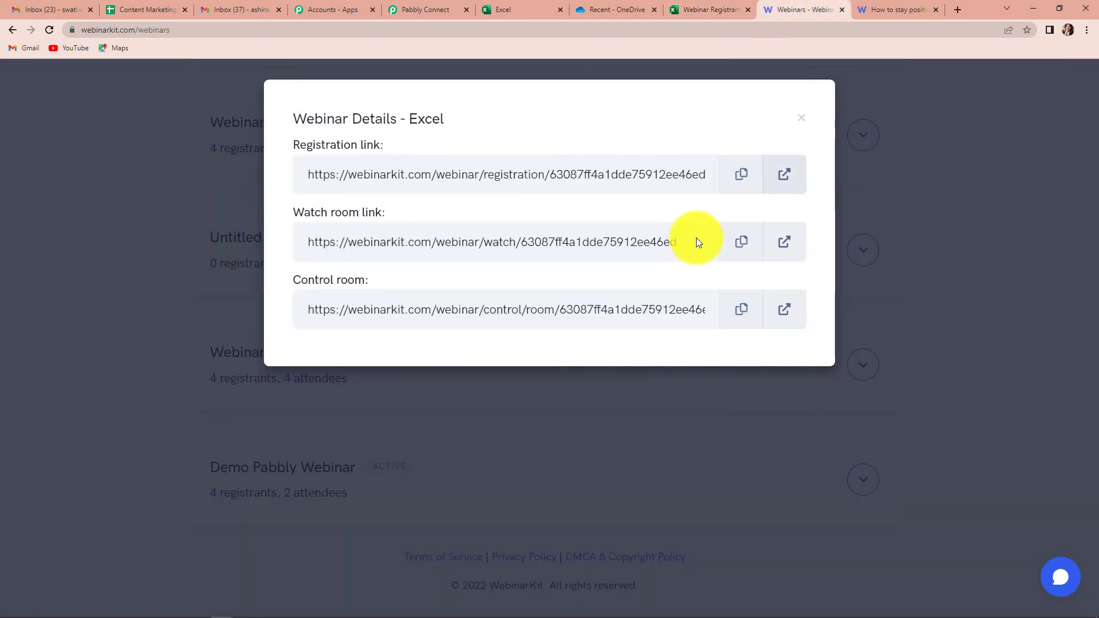
pyautogui.click(785, 177)
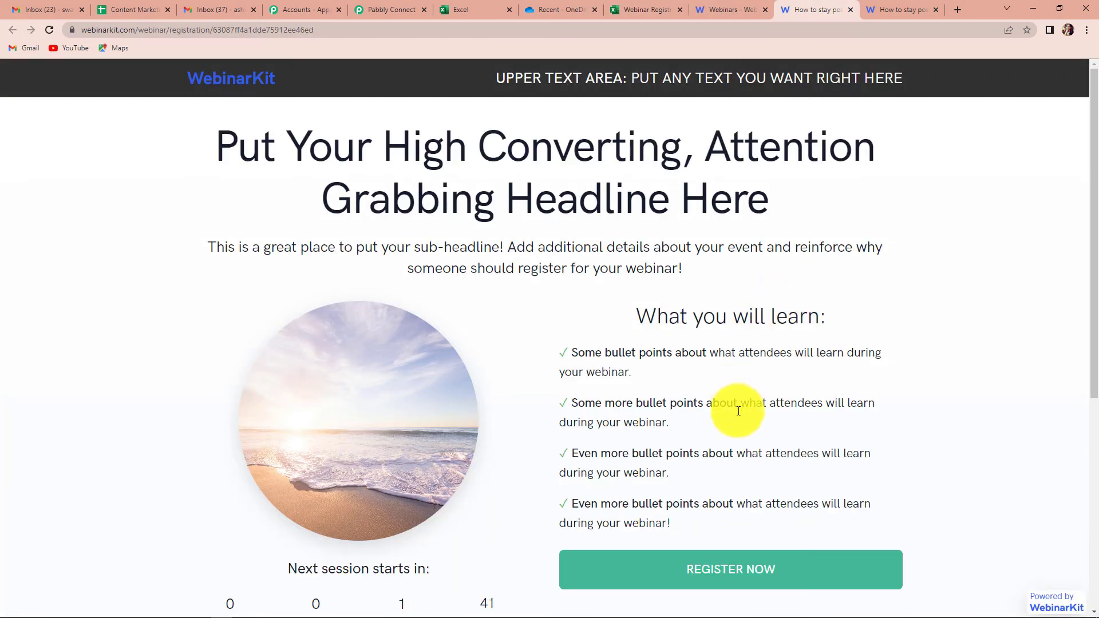
pyautogui.click(698, 569)
# Step: Autofill the first name, last name and email with saved test values
pyautogui.click(407, 171)
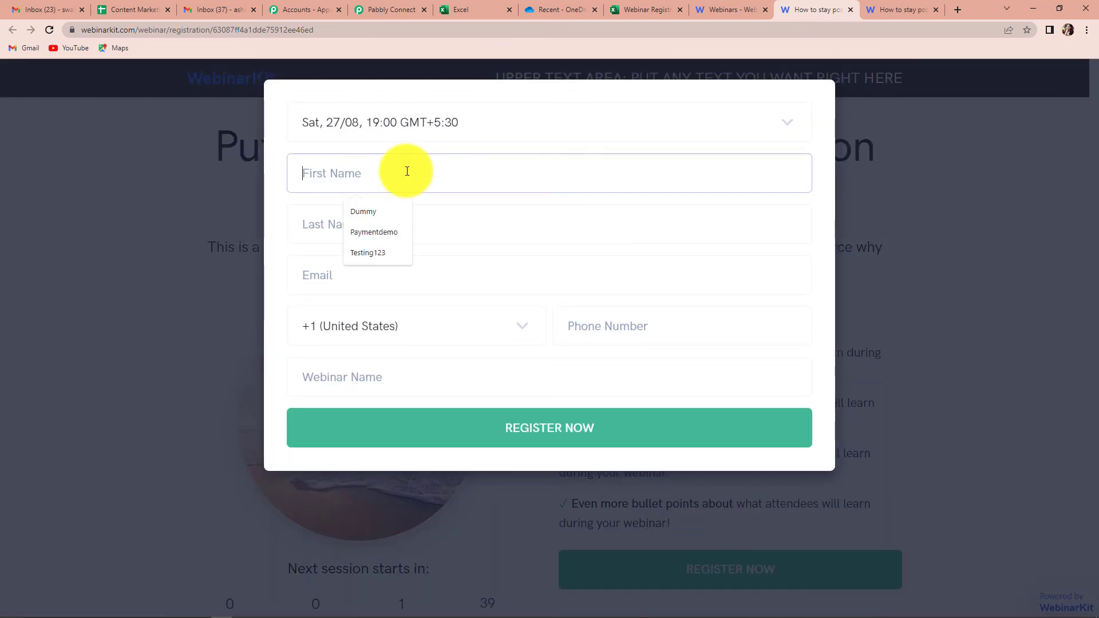
pyautogui.click(378, 250)
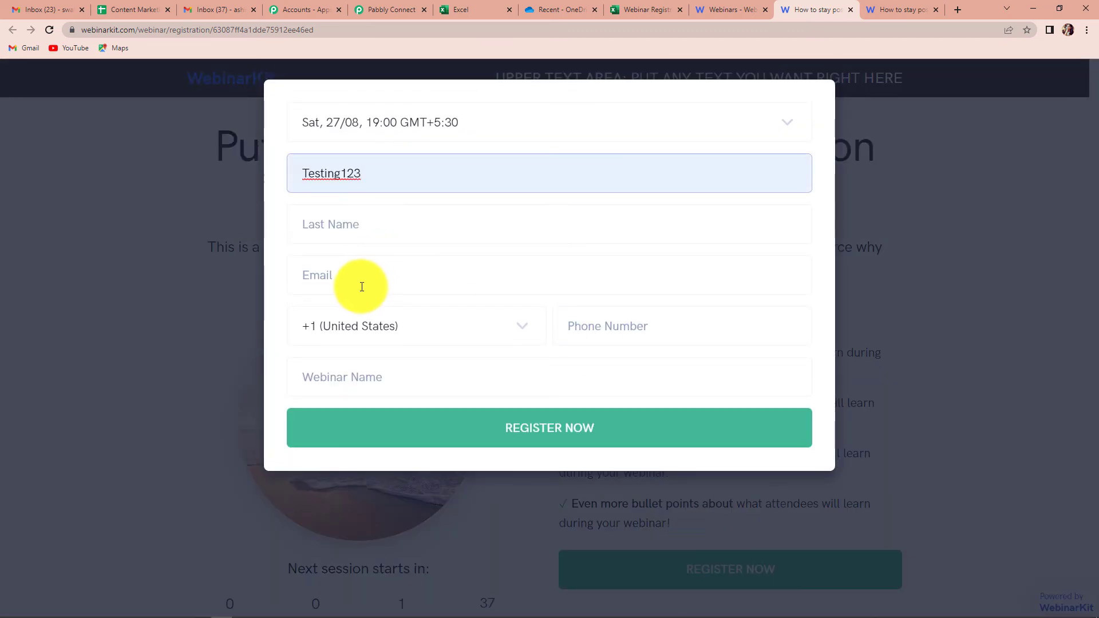
pyautogui.click(336, 225)
pyautogui.click(363, 282)
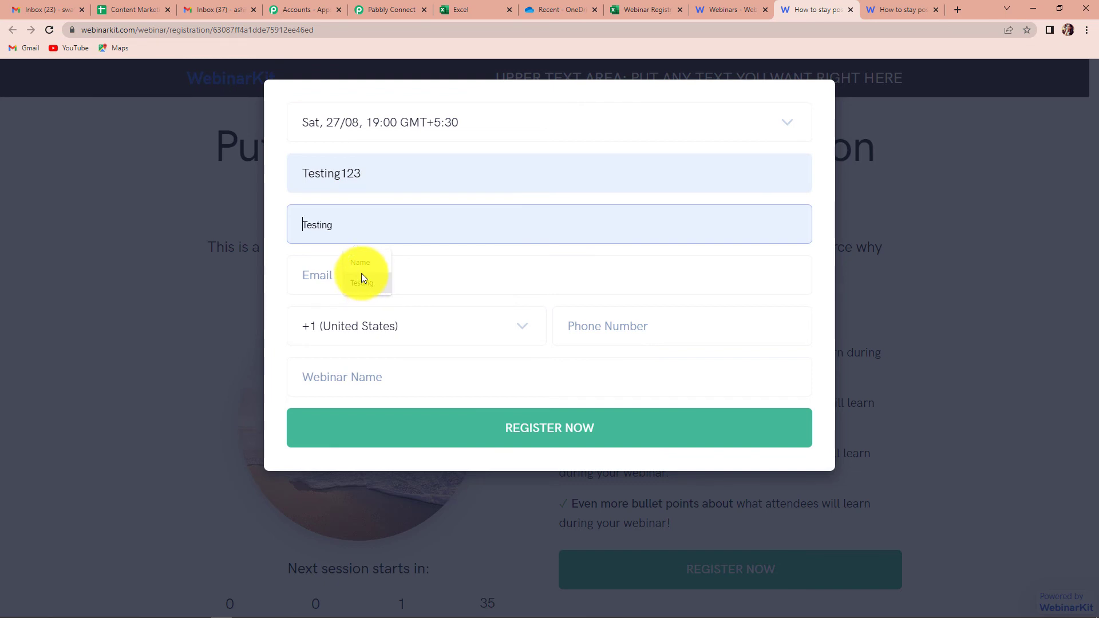
pyautogui.click(341, 274)
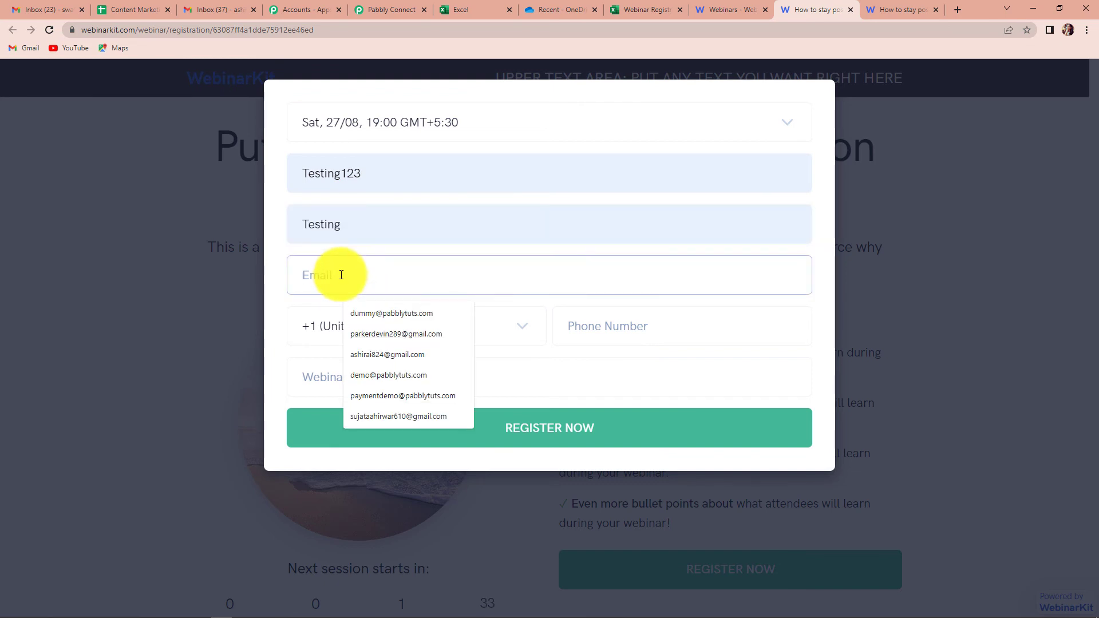
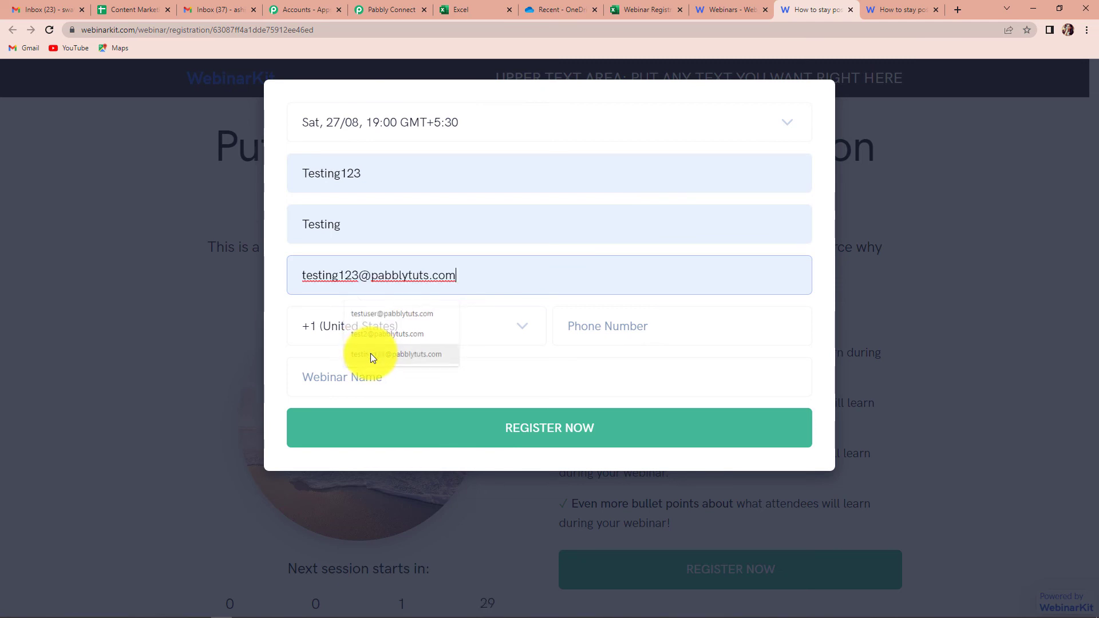
pyautogui.click(369, 353)
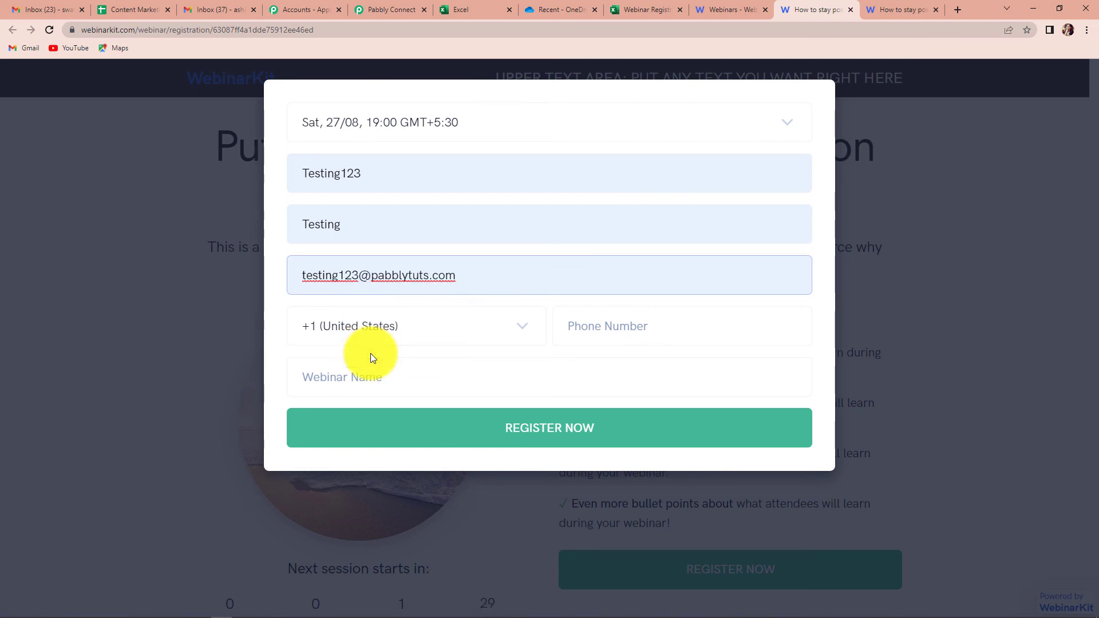
# Step: Choose +91 (India), fill phone and 'How to Stay Positive?' webinar, and submit
pyautogui.click(425, 331)
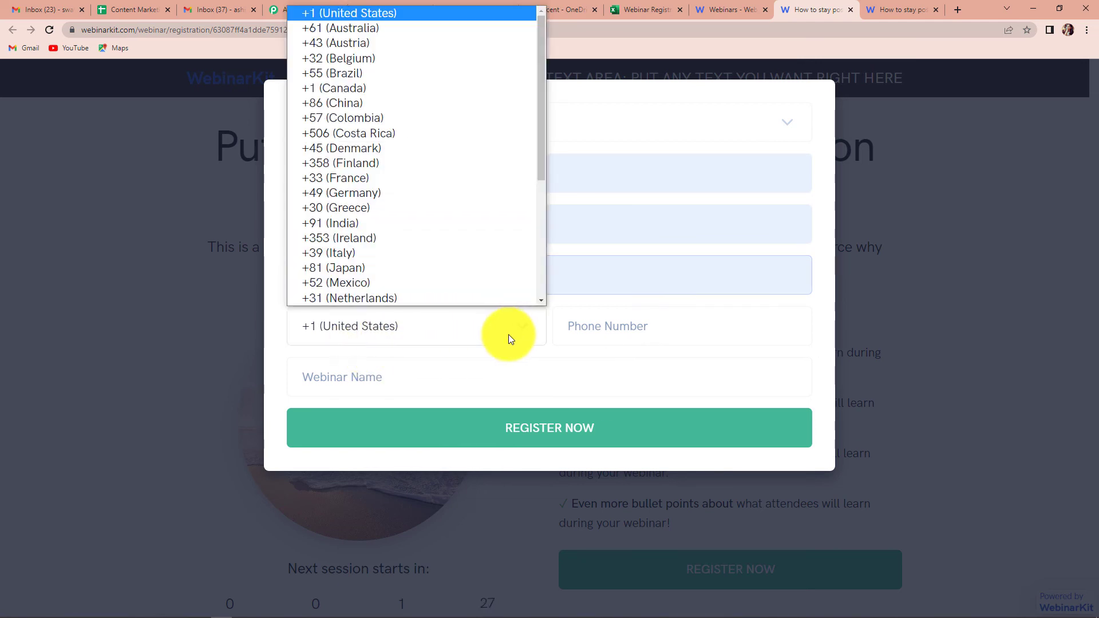
pyautogui.click(361, 247)
pyautogui.click(603, 326)
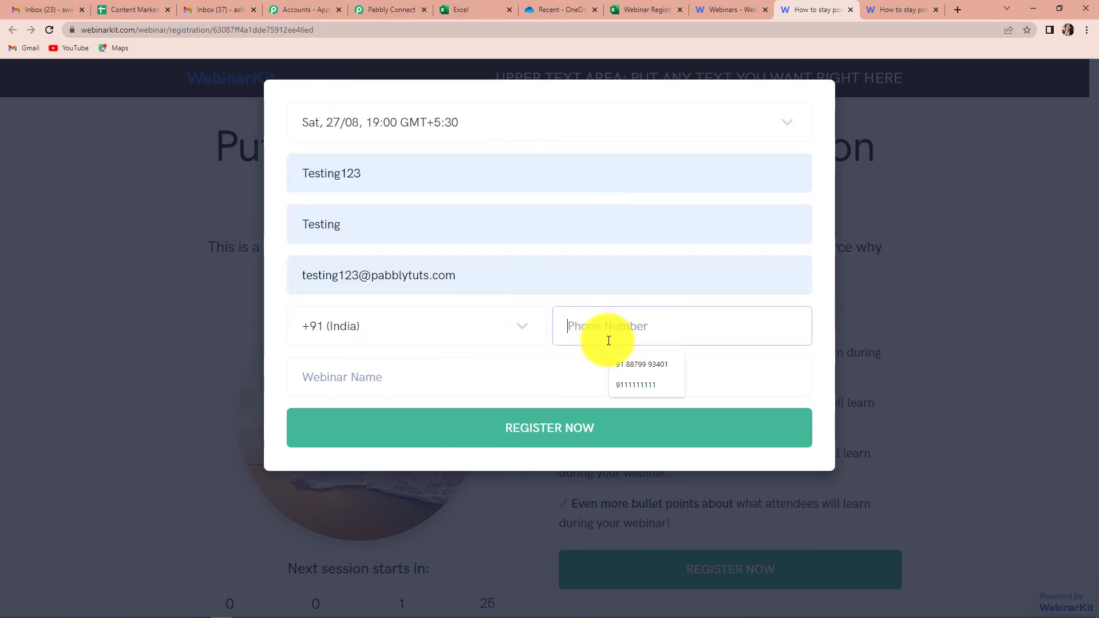
pyautogui.click(630, 387)
pyautogui.click(379, 367)
pyautogui.click(397, 422)
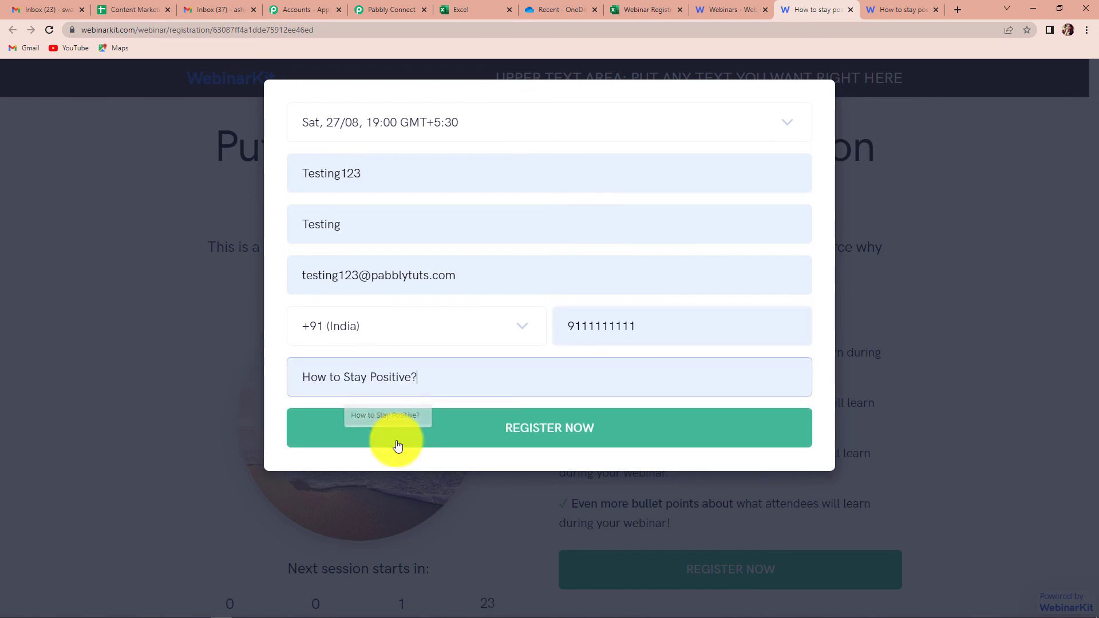
pyautogui.click(598, 438)
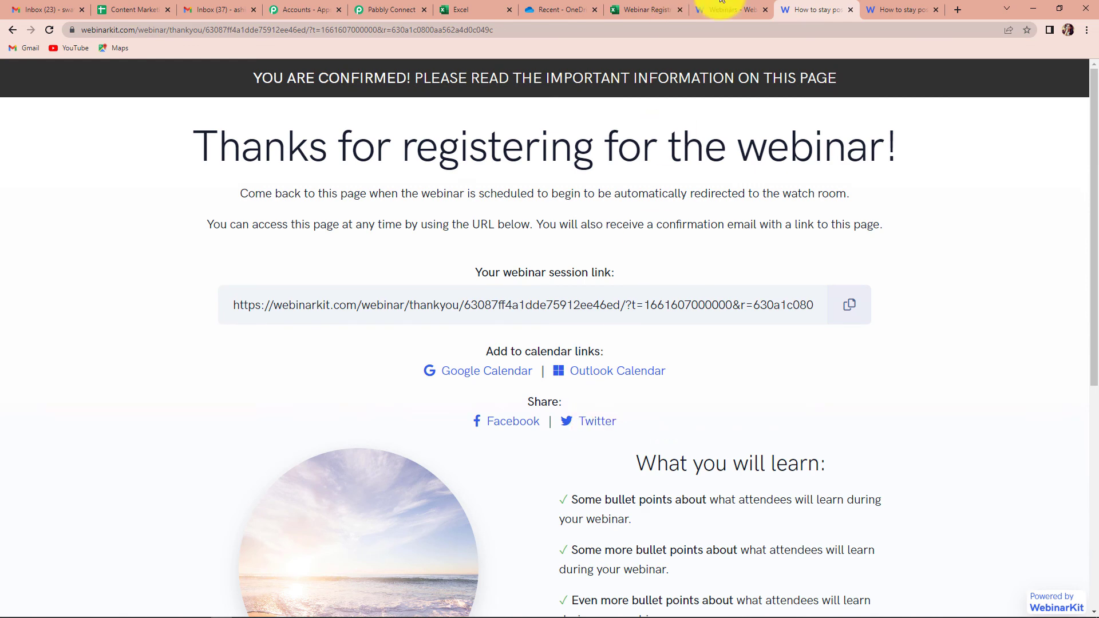
# Step: Reload the Webinar Registrants workbook to see the second test registrant in row 5
pyautogui.click(634, 8)
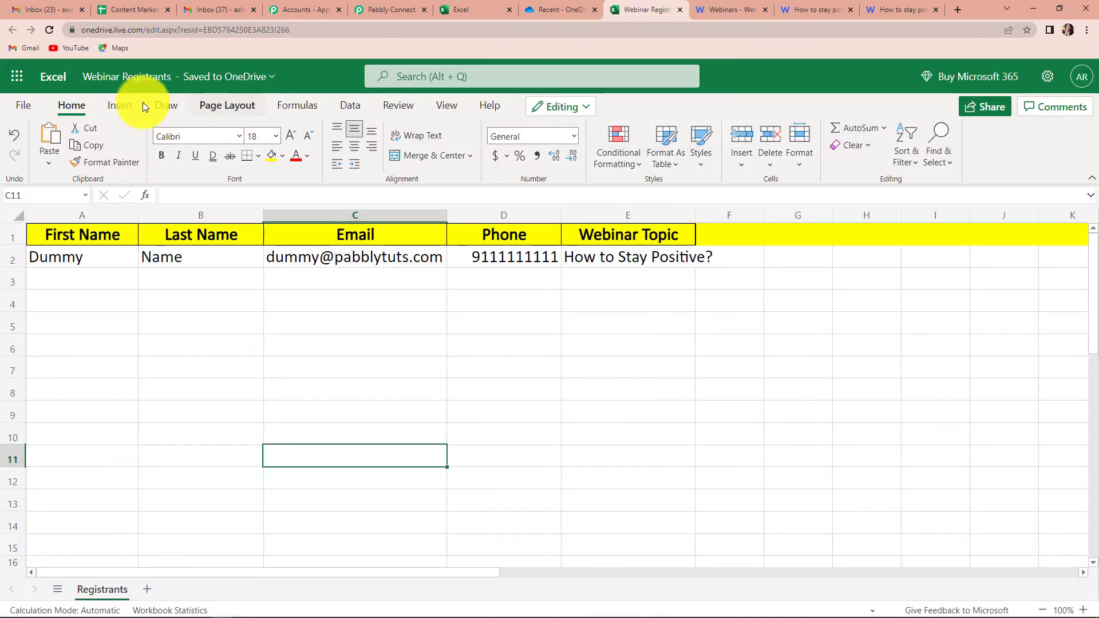
pyautogui.click(49, 29)
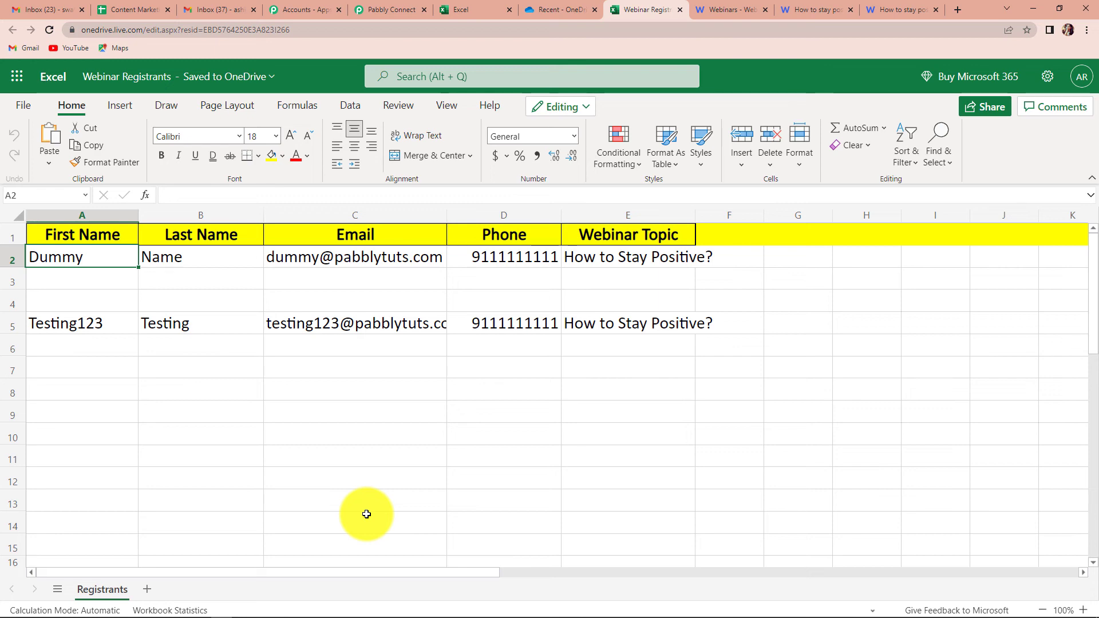
# Step: Back in the workflow, scroll to the top and collapse the WebinarKit trigger step
pyautogui.click(393, 10)
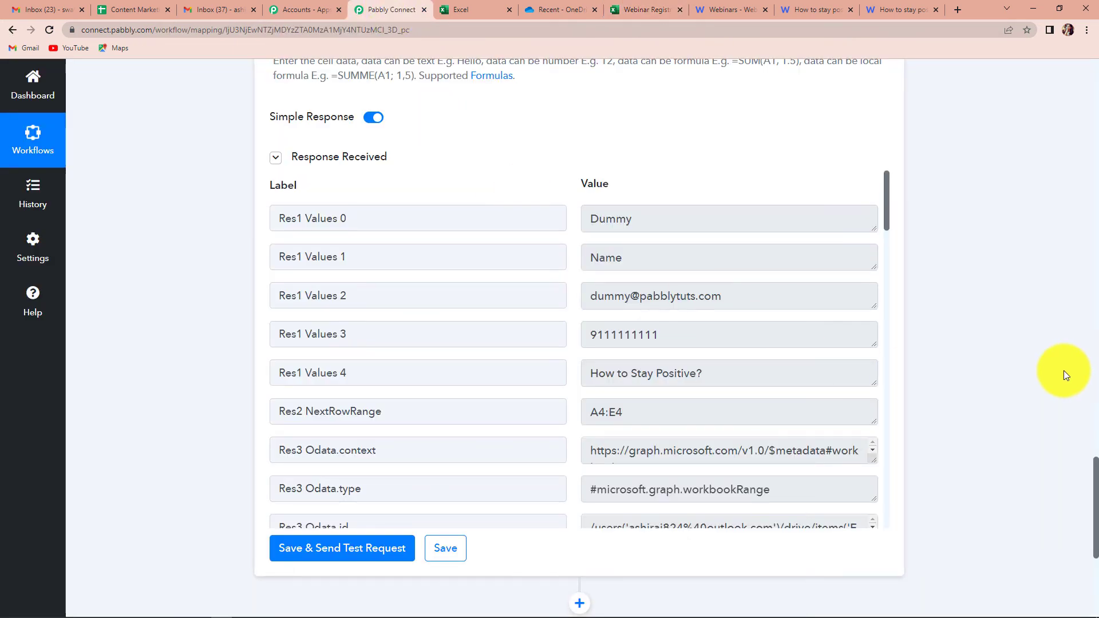
pyautogui.scroll(15, 1043, 331)
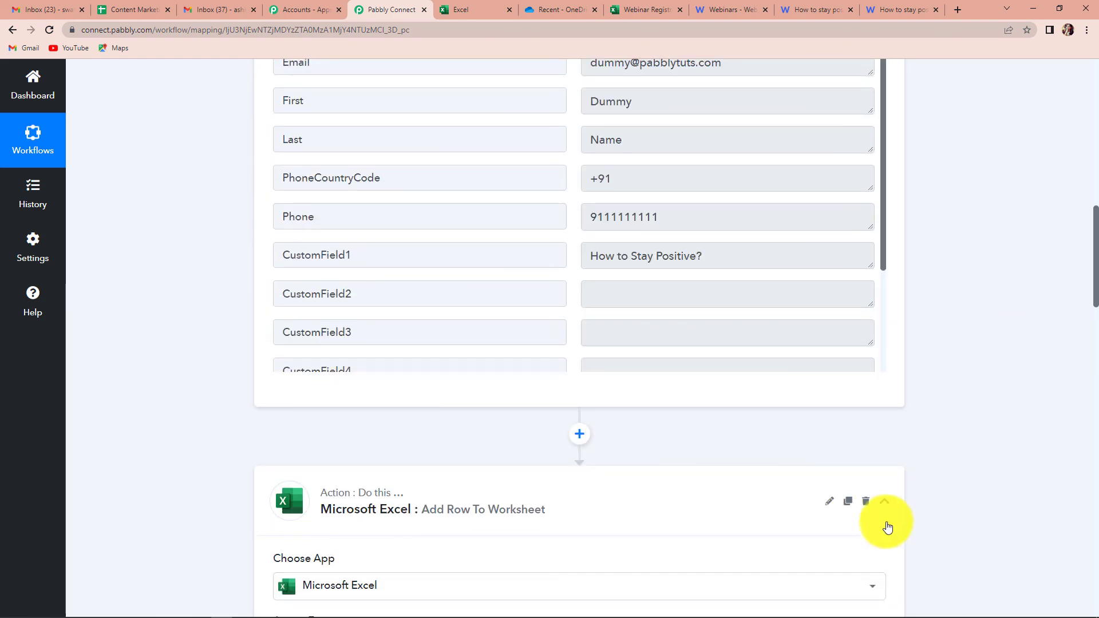
pyautogui.scroll(14, 967, 449)
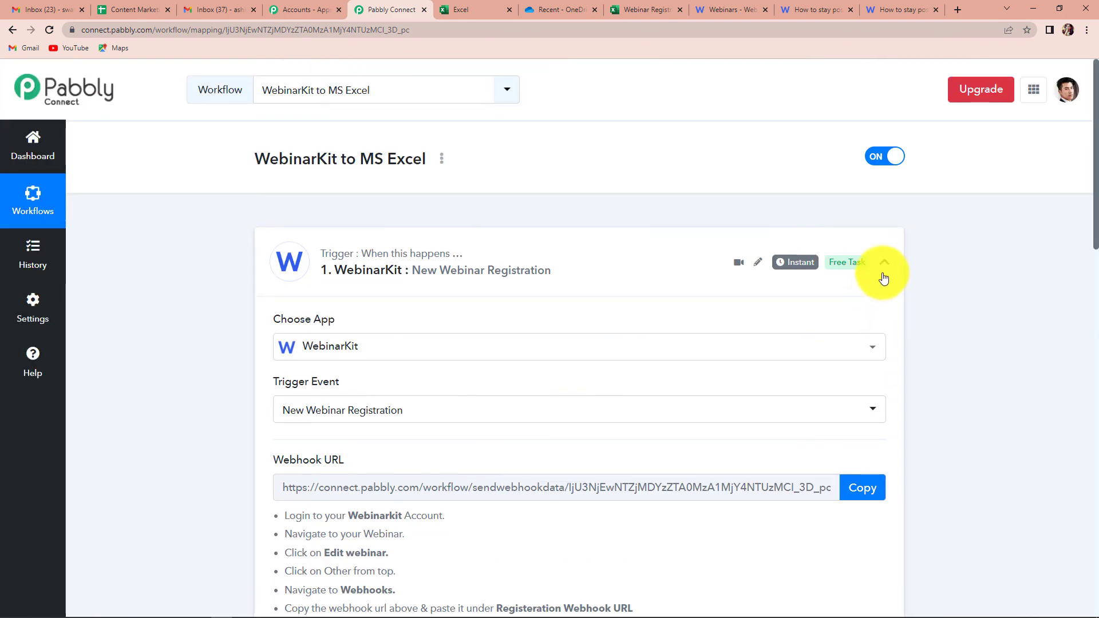
pyautogui.click(884, 277)
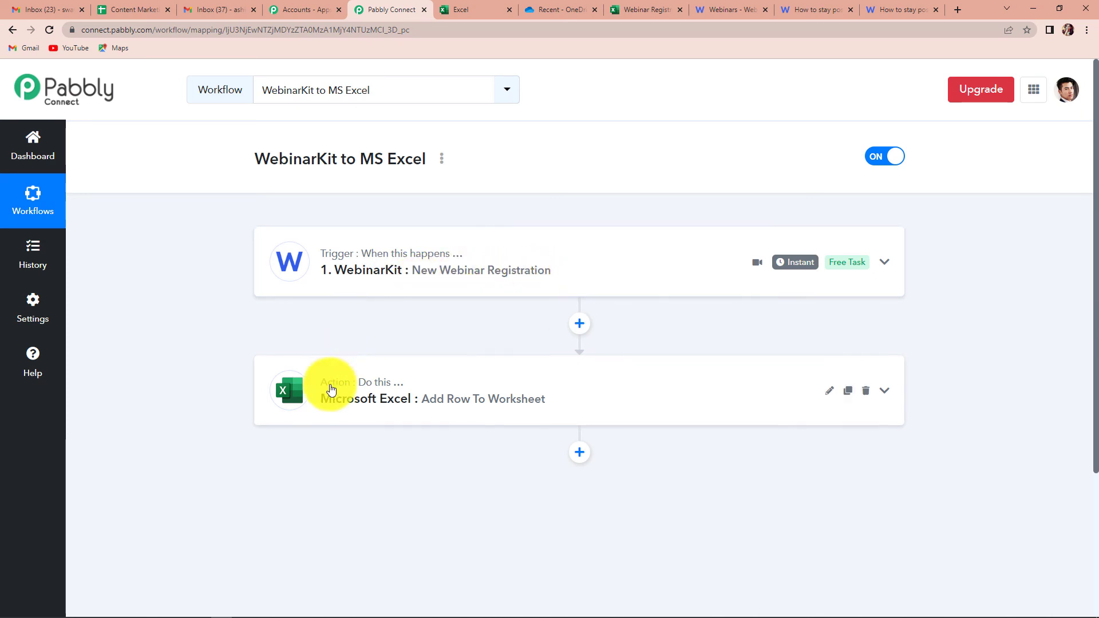
pyautogui.moveTo(331, 389)
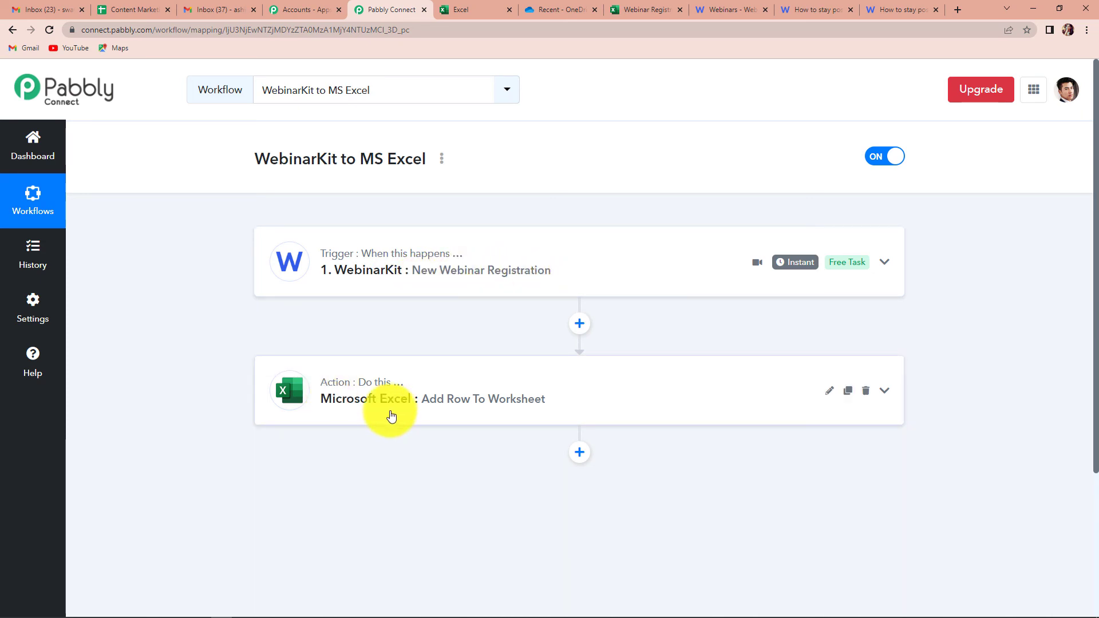